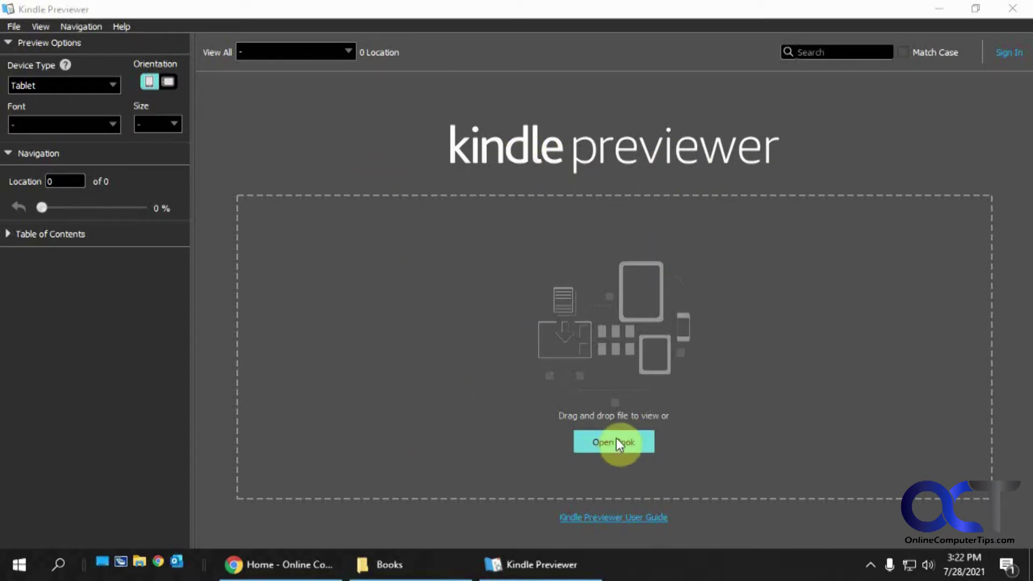
Load 'Computers for Seniors Made Easy KINDLE.docx' into Kindle Previewer with English as the language.
{"action": "left_click", "coordinate": [425, 564]}
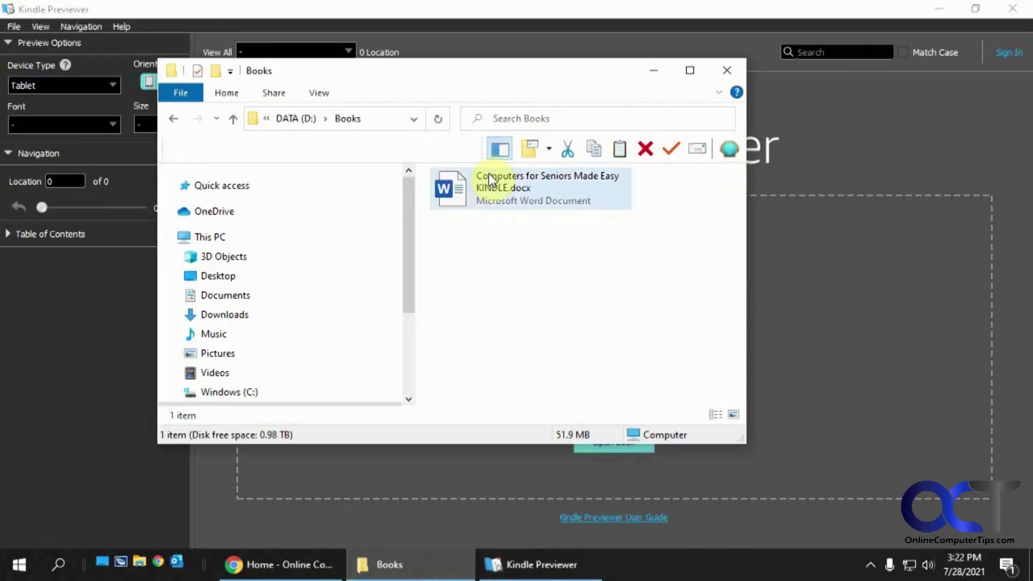
{"action": "left_click_drag", "start_coordinate": [487, 183], "coordinate": [857, 379]}
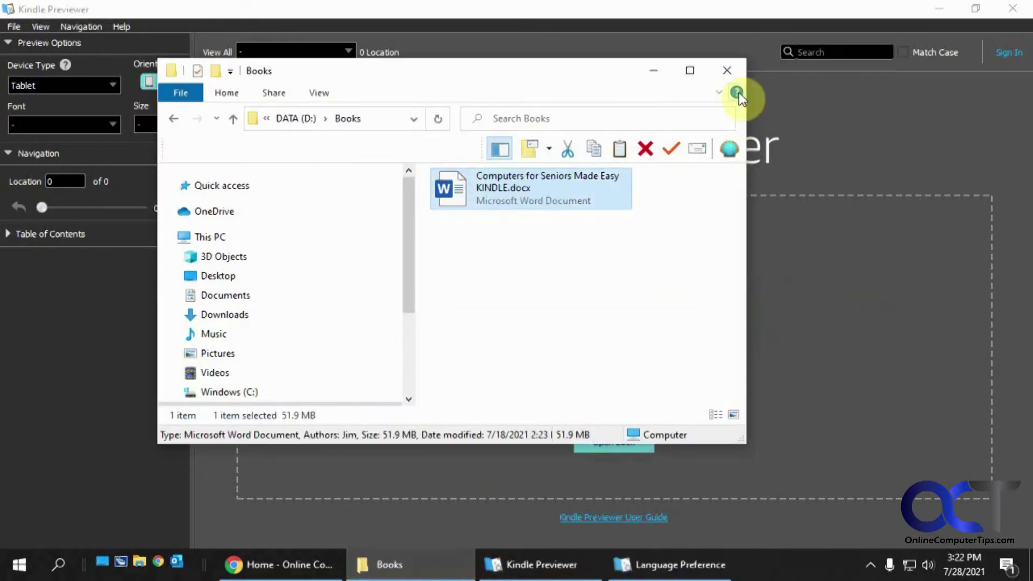
{"action": "left_click", "coordinate": [650, 69]}
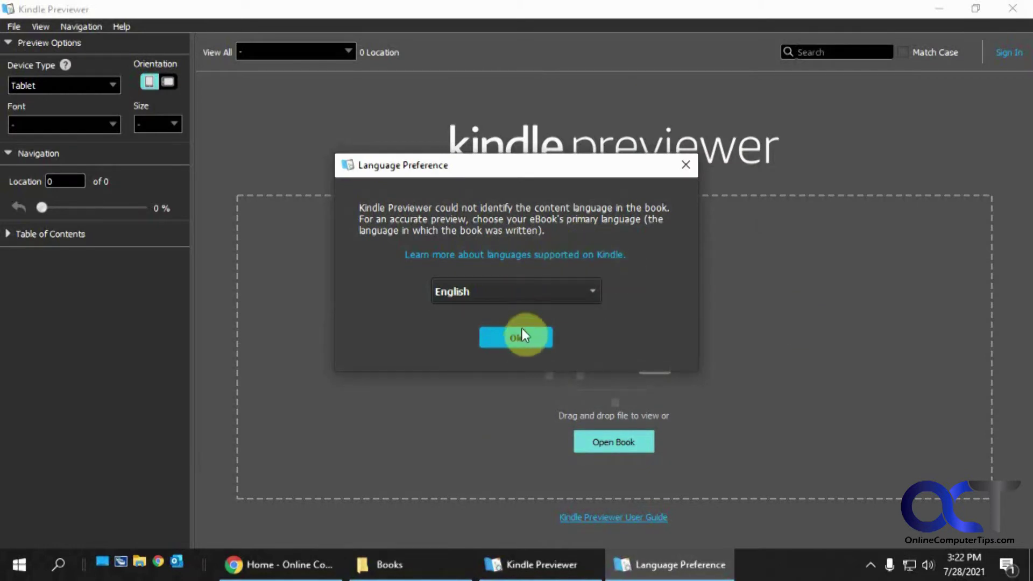
{"action": "left_click", "coordinate": [528, 342]}
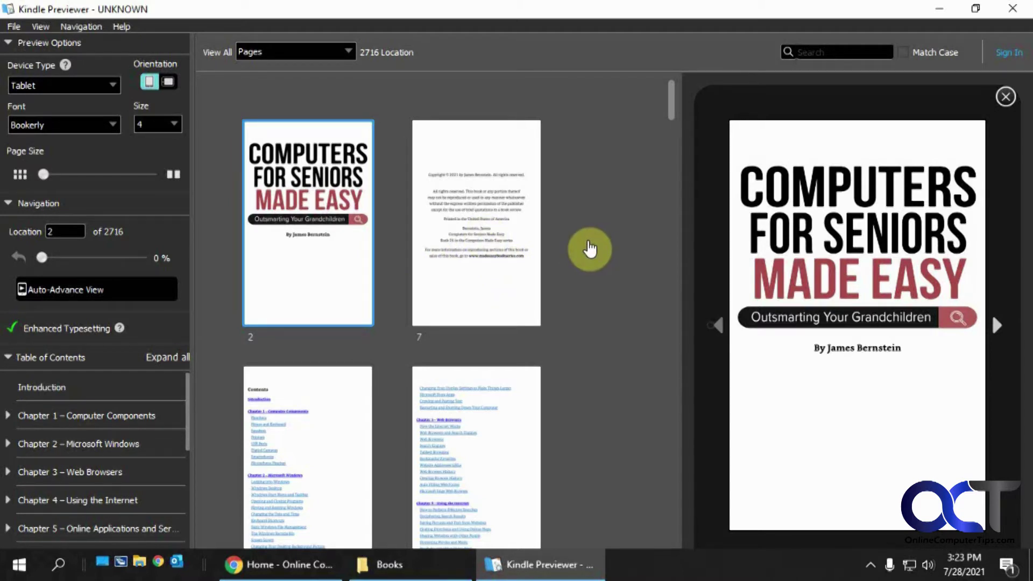
{"action": "scroll", "coordinate": [577, 262], "scroll_direction": "down", "scroll_amount": 15}
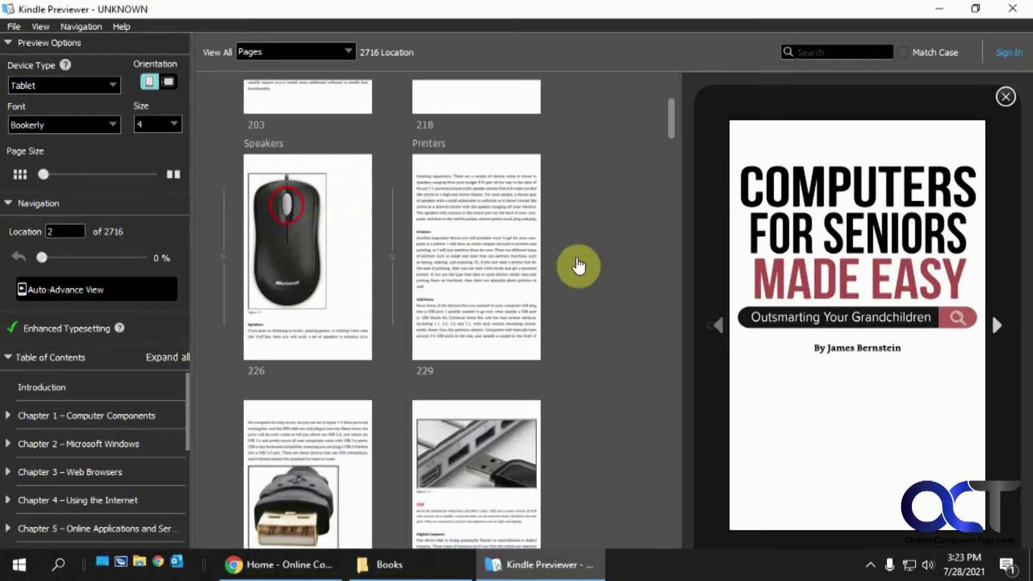
{"action": "scroll", "coordinate": [579, 266], "scroll_direction": "down", "scroll_amount": 20}
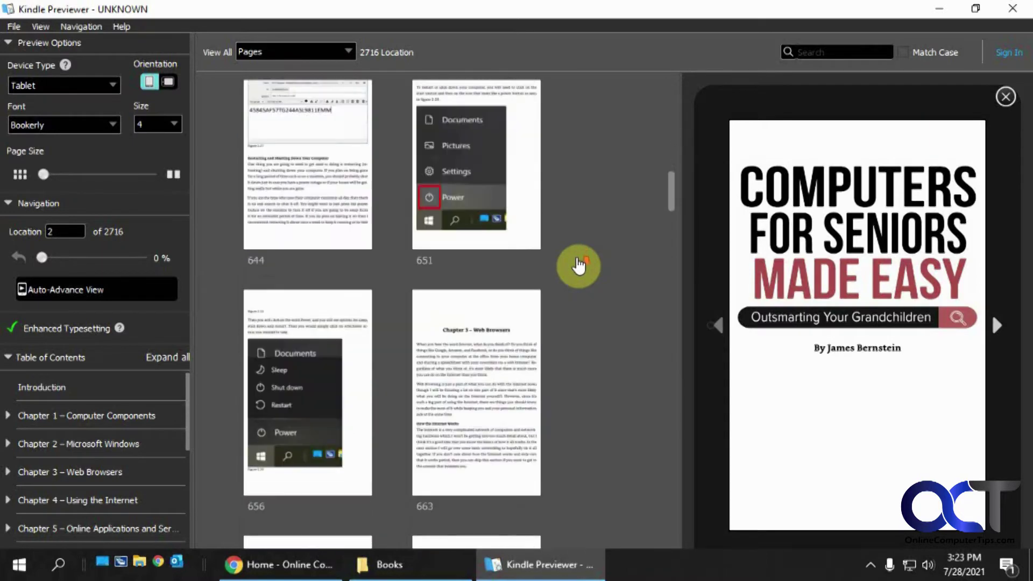
{"action": "scroll", "coordinate": [579, 265], "scroll_direction": "down", "scroll_amount": 15}
{"action": "scroll", "coordinate": [578, 265], "scroll_direction": "down", "scroll_amount": 10}
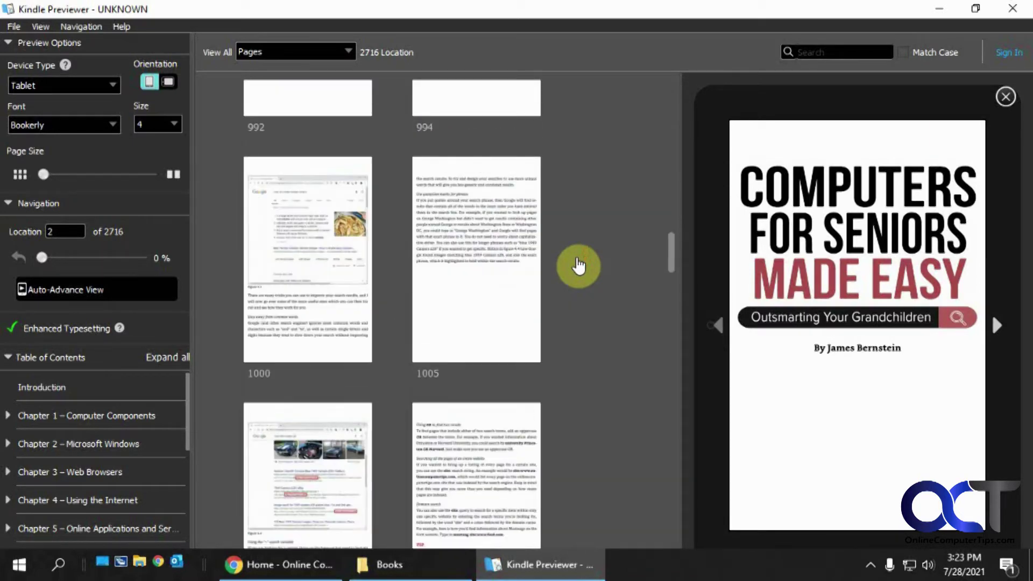
{"action": "scroll", "coordinate": [578, 266], "scroll_direction": "up", "scroll_amount": 20}
{"action": "scroll", "coordinate": [578, 266], "scroll_direction": "up", "scroll_amount": 20}
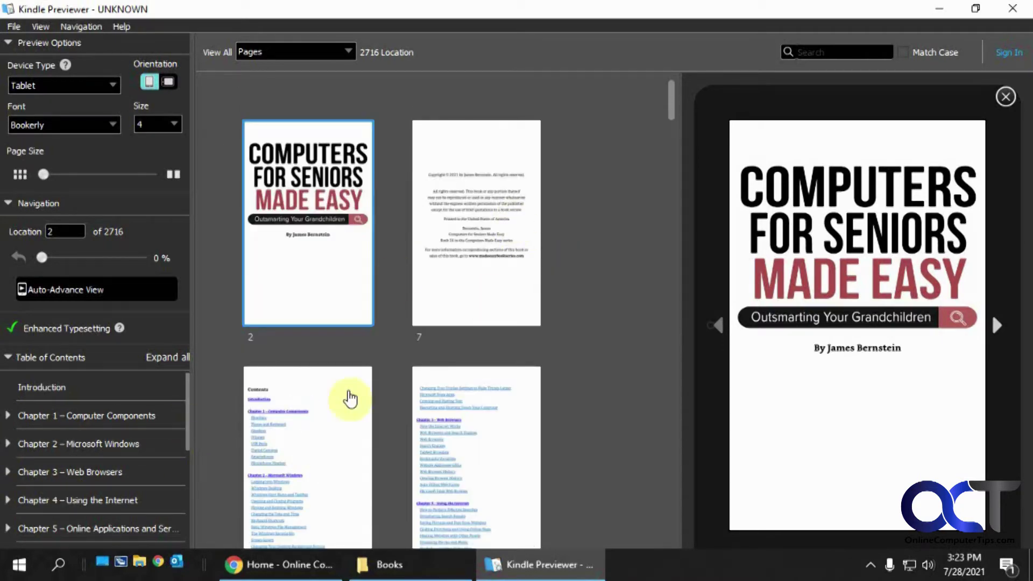
Jump to Chapters 2, 3, 4 and 1 from the Table of Contents pane.
{"action": "left_click", "coordinate": [36, 444]}
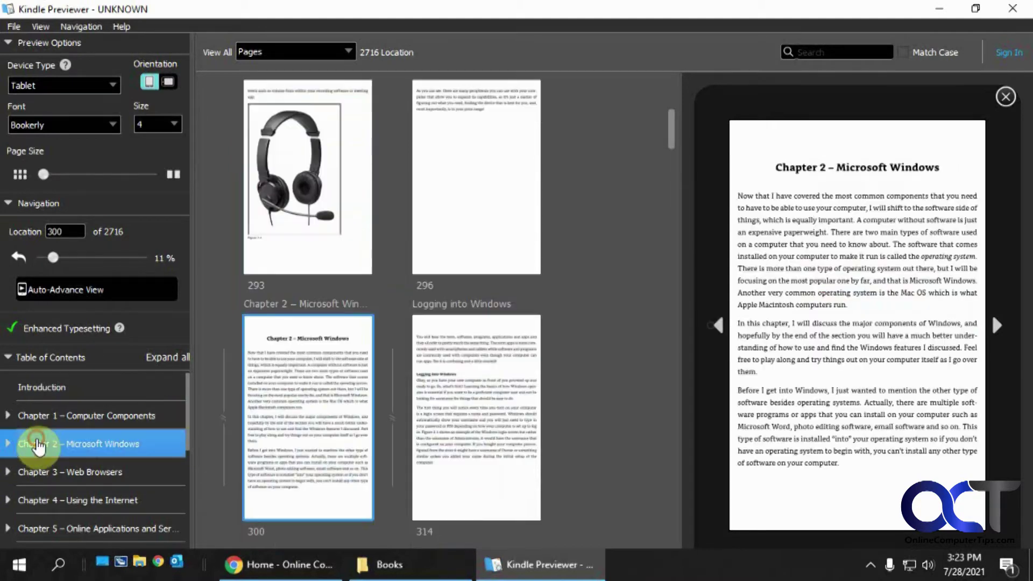
{"action": "left_click", "coordinate": [43, 473]}
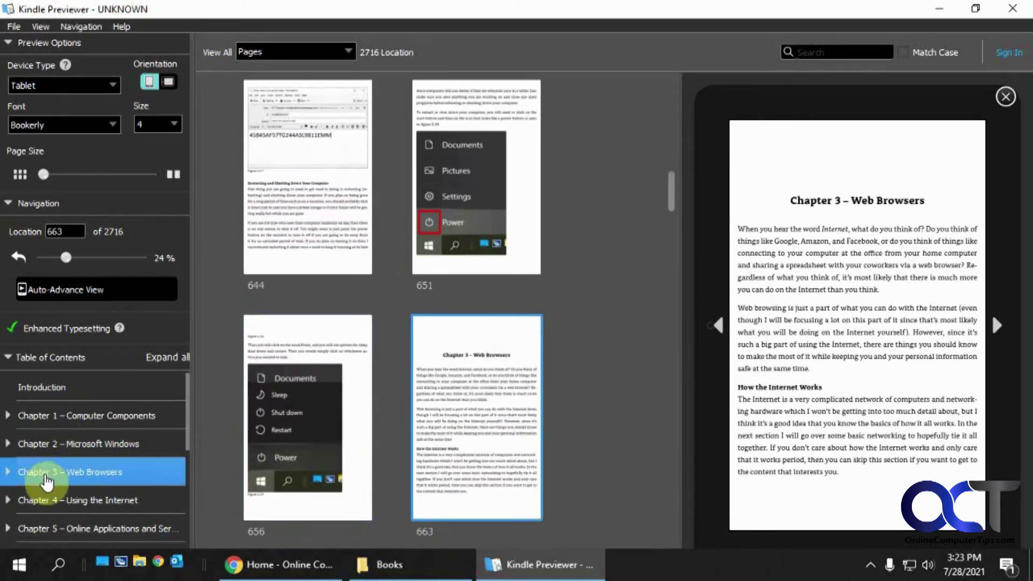
{"action": "left_click", "coordinate": [55, 501]}
{"action": "left_click", "coordinate": [51, 416]}
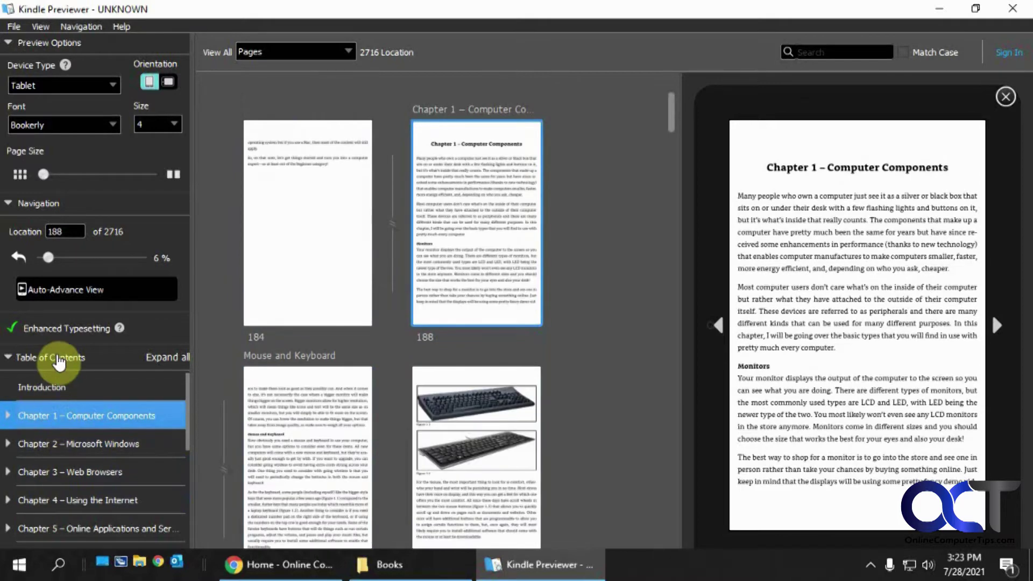
Open the second contents page and follow its 'How to Perform Effective Searches' link to location 977.
{"action": "scroll", "coordinate": [393, 308], "scroll_direction": "up", "scroll_amount": 10}
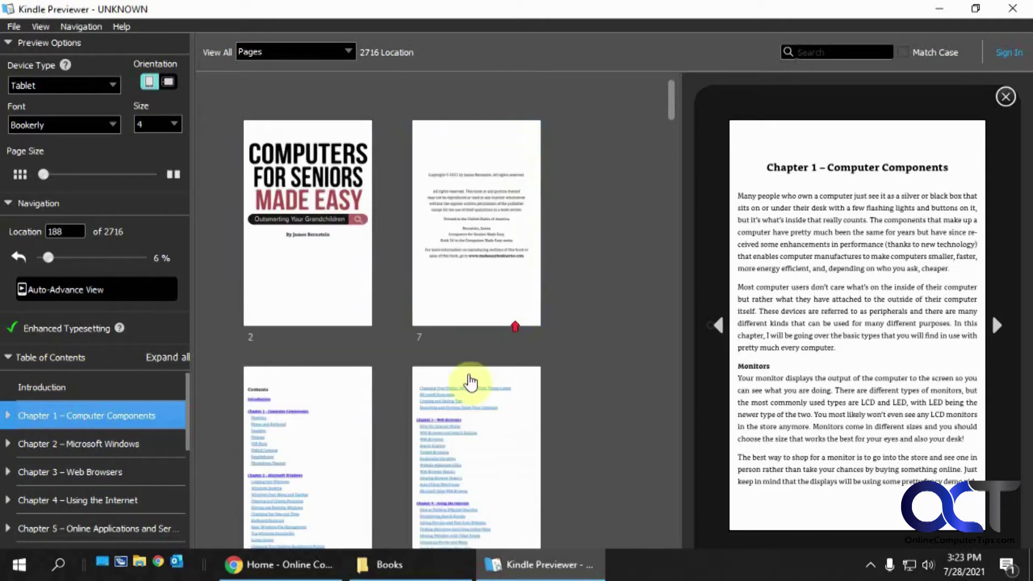
{"action": "left_click", "coordinate": [458, 430]}
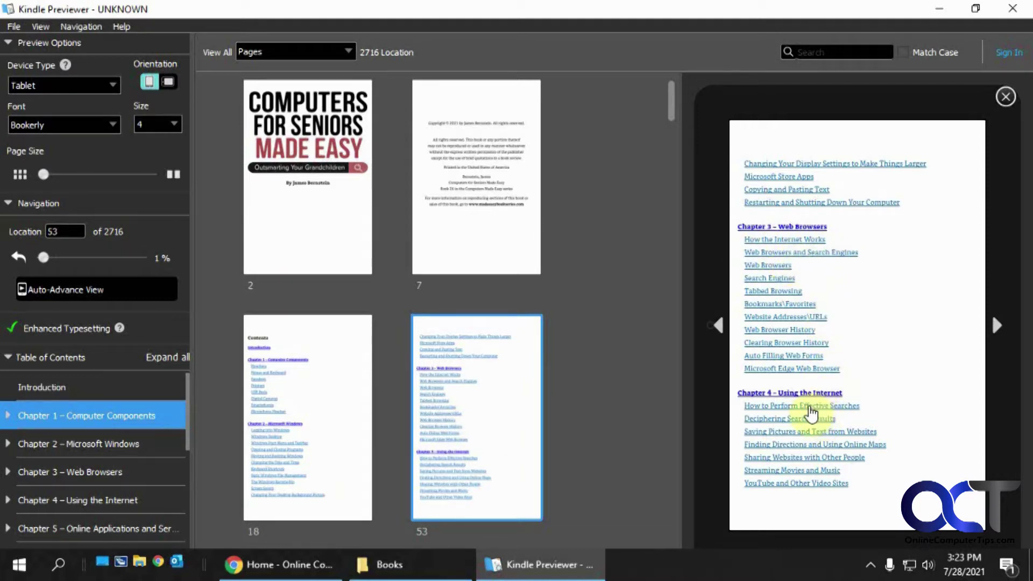
{"action": "left_click", "coordinate": [808, 406]}
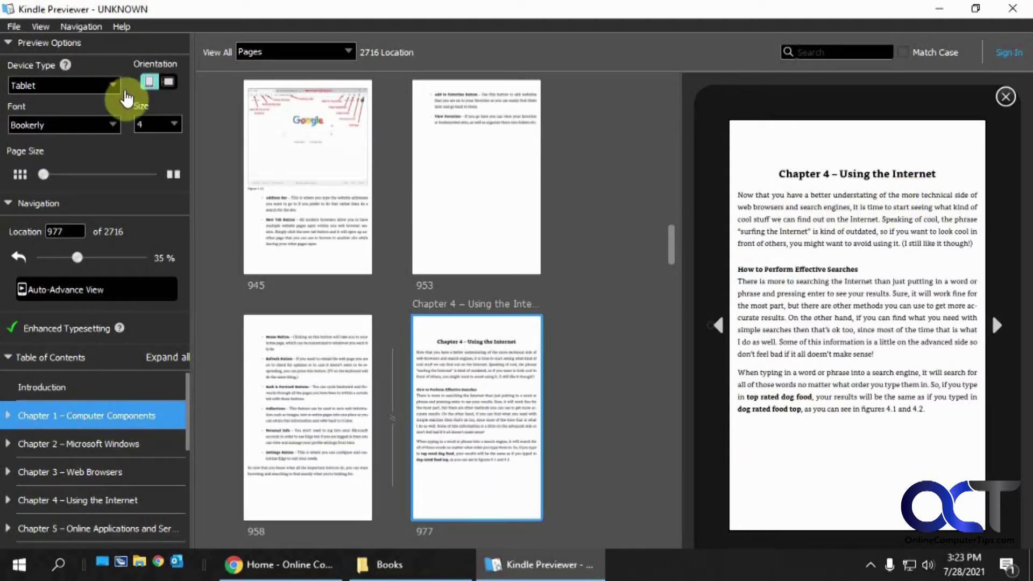
Filter the thumbnails to Images, then to Links, listing the book's 107 linked pages.
{"action": "left_click", "coordinate": [354, 54]}
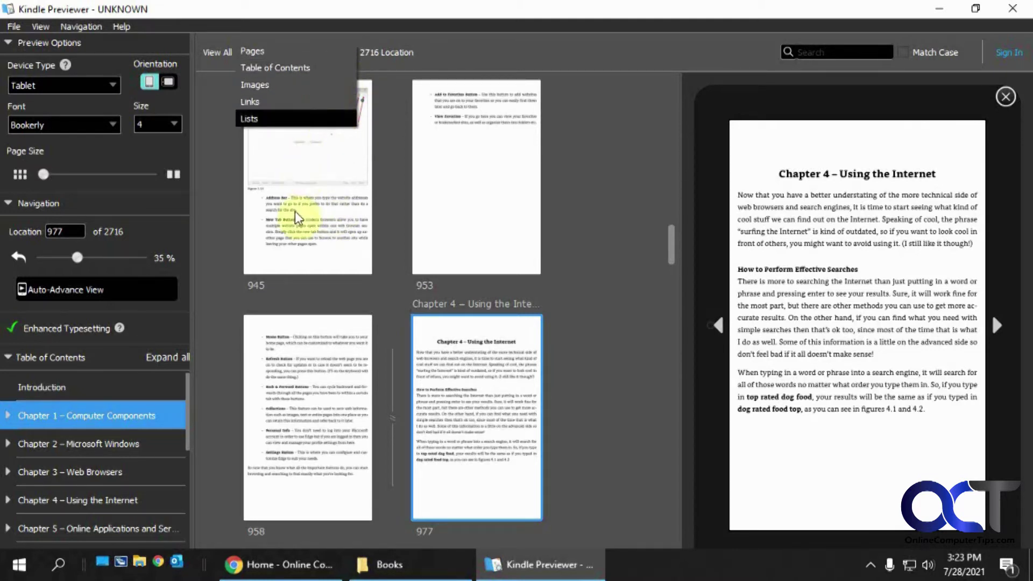
{"action": "left_click", "coordinate": [266, 86]}
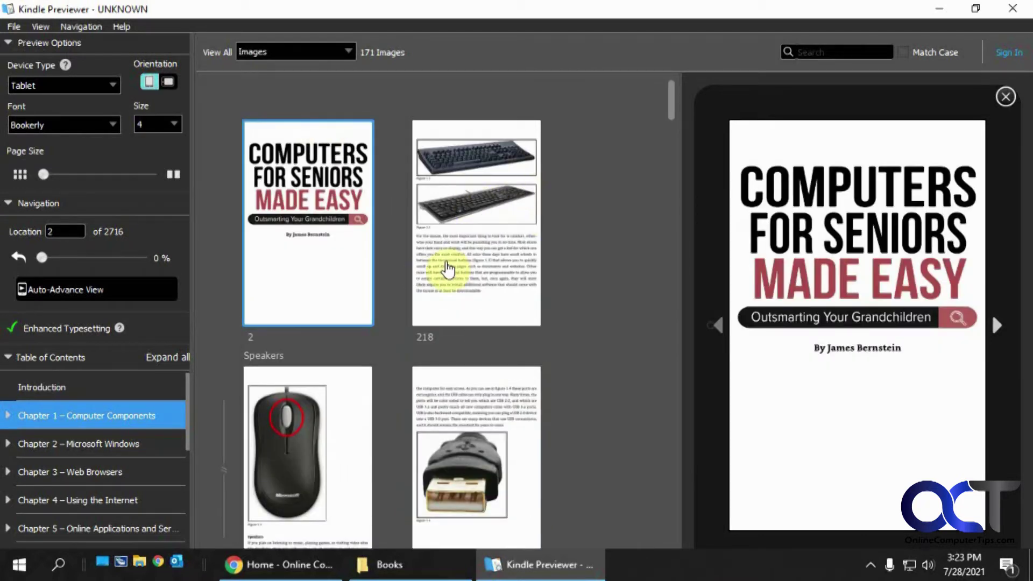
{"action": "left_click", "coordinate": [346, 51]}
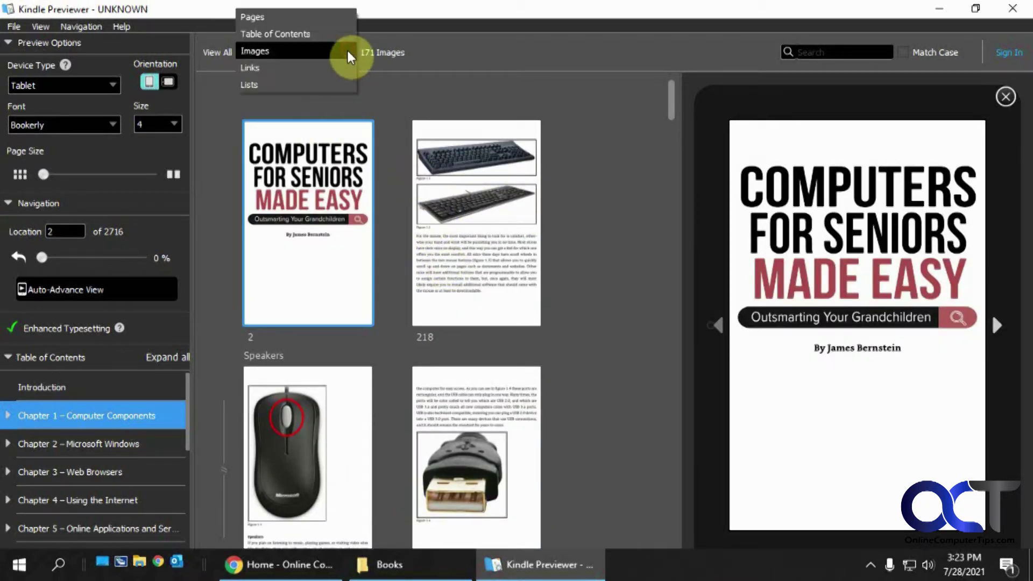
{"action": "left_click", "coordinate": [304, 73]}
{"action": "scroll", "coordinate": [449, 418], "scroll_direction": "down", "scroll_amount": 10}
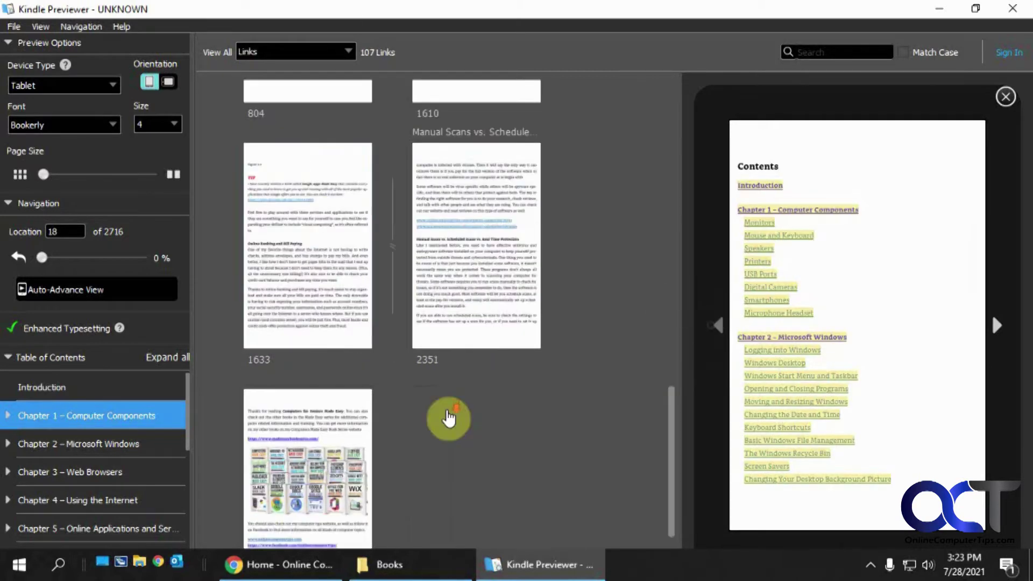
{"action": "scroll", "coordinate": [448, 419], "scroll_direction": "up", "scroll_amount": 20}
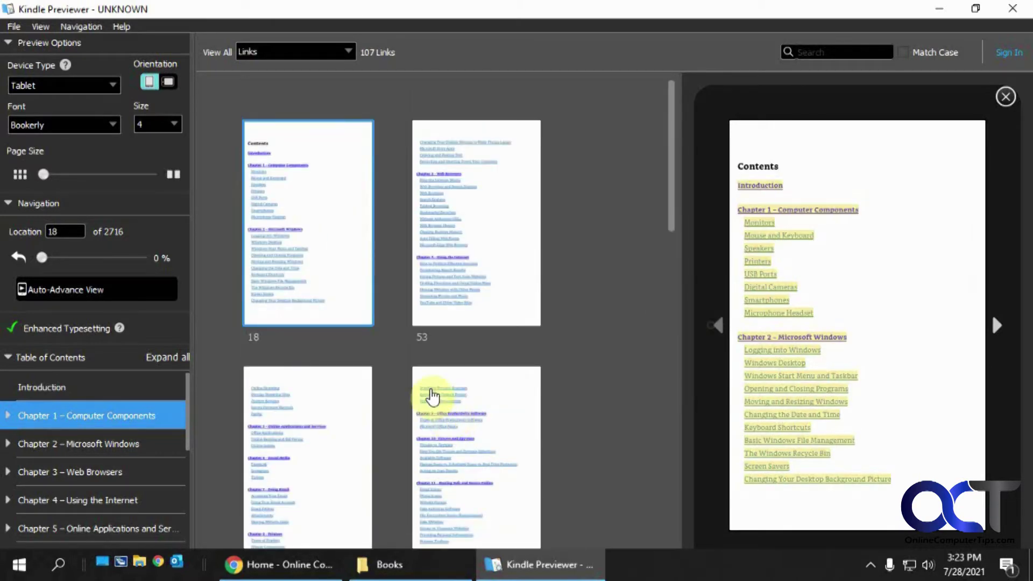
{"action": "left_click", "coordinate": [66, 232]}
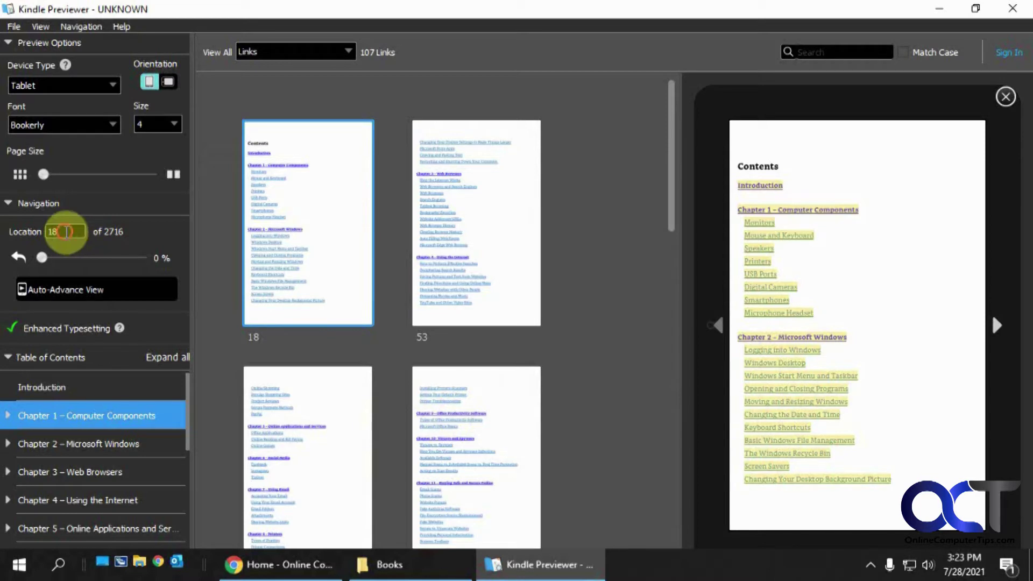
{"action": "left_click_drag", "start_coordinate": [47, 231], "coordinate": [106, 232]}
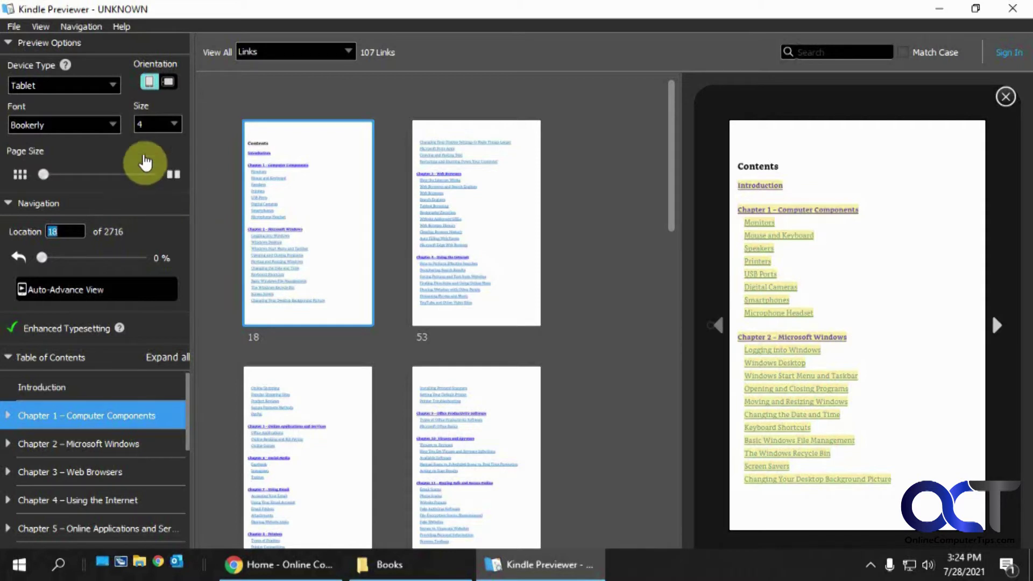
{"action": "left_click", "coordinate": [113, 86]}
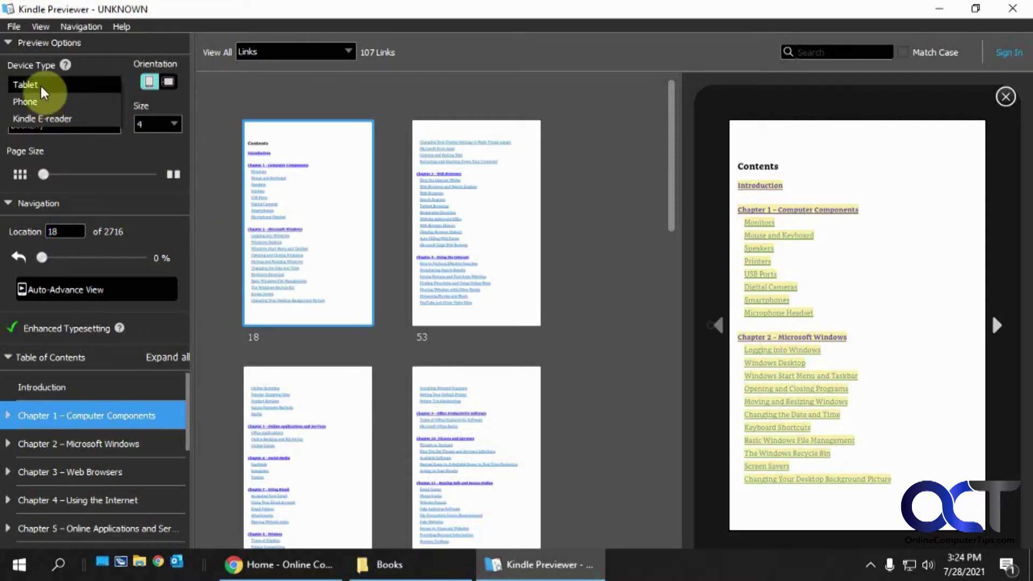
{"action": "left_click", "coordinate": [40, 102]}
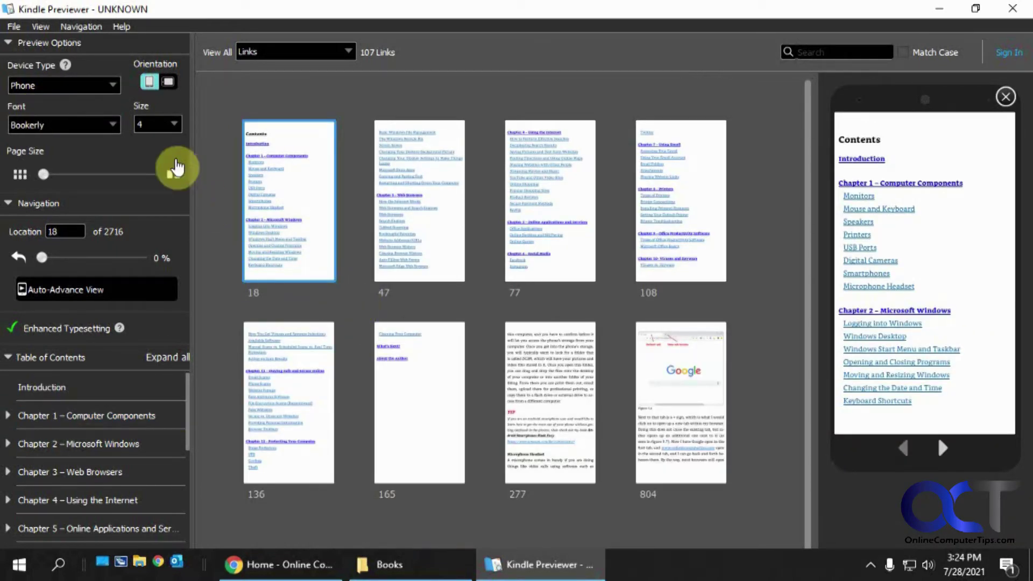
{"action": "left_click", "coordinate": [111, 87]}
{"action": "left_click", "coordinate": [87, 108]}
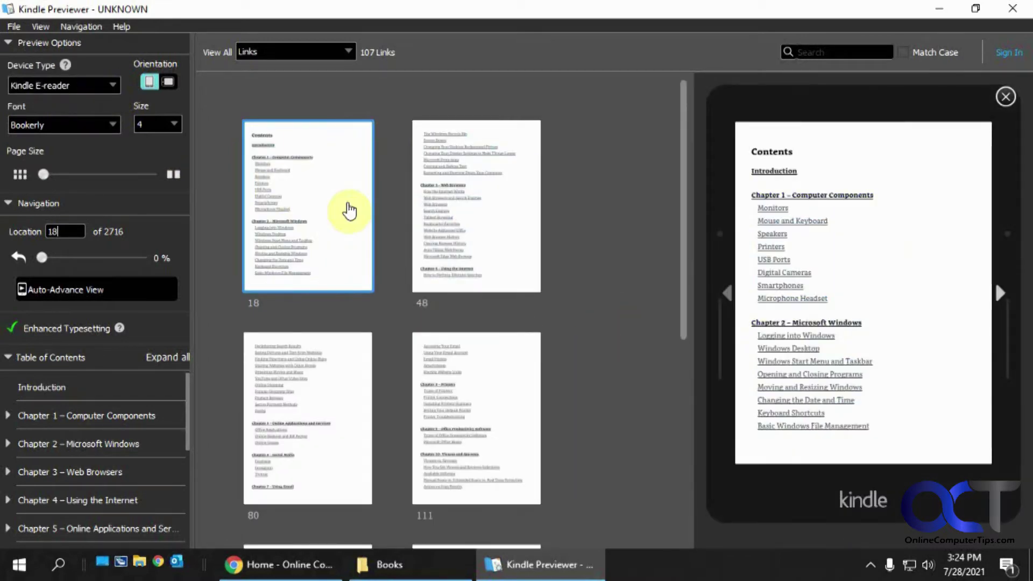
{"action": "left_click", "coordinate": [170, 83]}
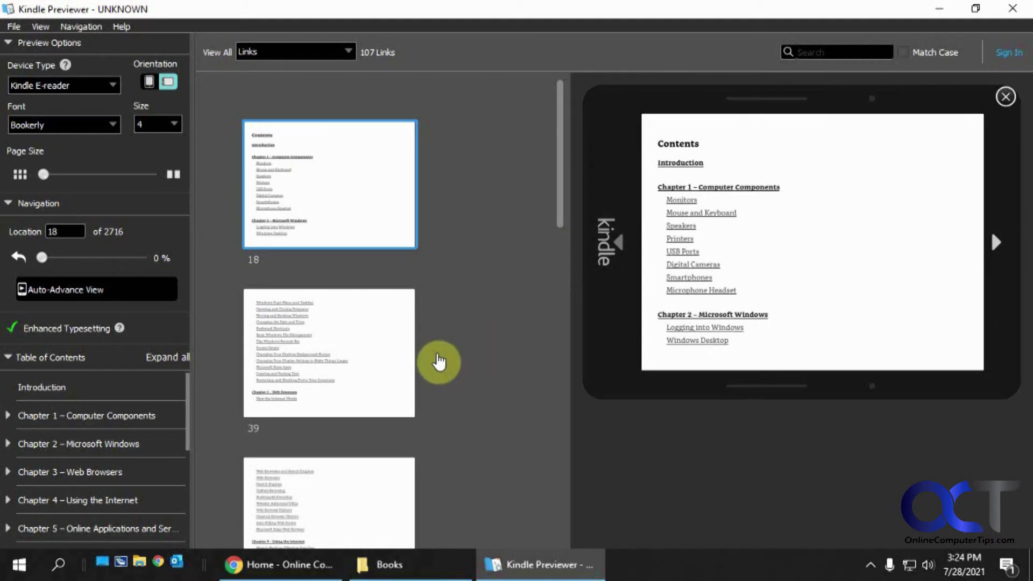
{"action": "scroll", "coordinate": [438, 363], "scroll_direction": "down", "scroll_amount": 3}
{"action": "scroll", "coordinate": [438, 362], "scroll_direction": "up", "scroll_amount": 3}
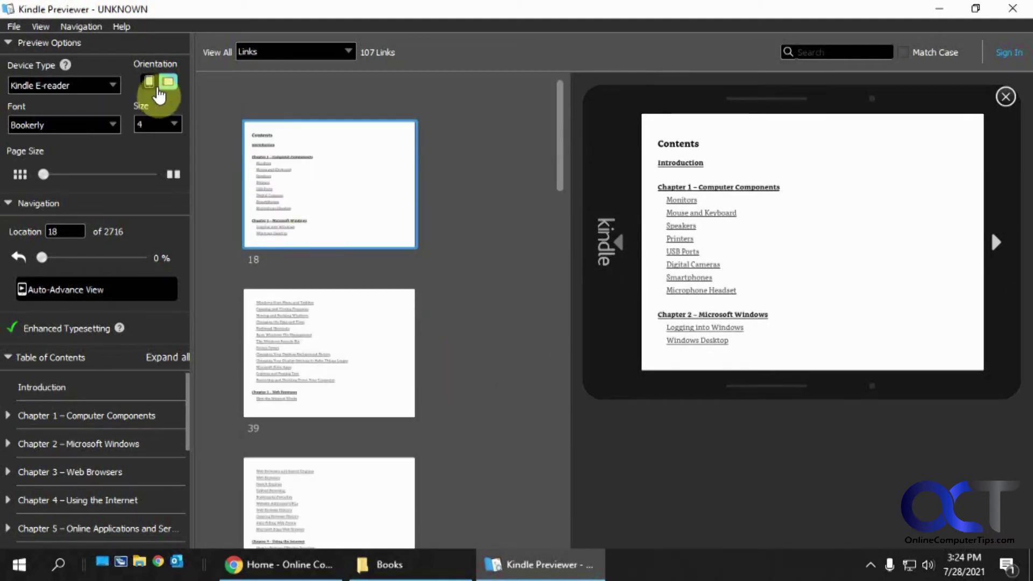
{"action": "left_click", "coordinate": [150, 82]}
{"action": "left_click", "coordinate": [111, 88]}
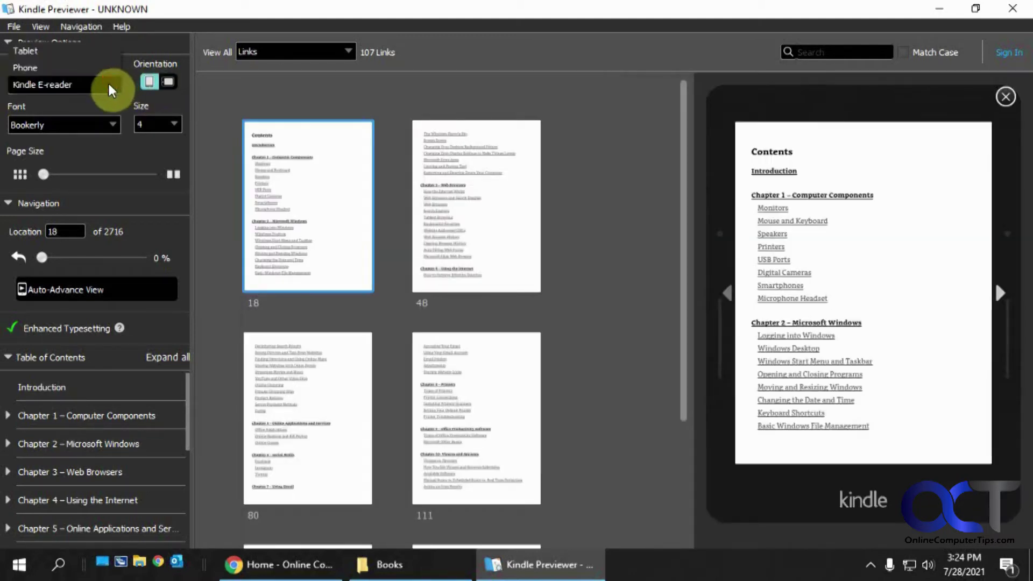
{"action": "left_click", "coordinate": [69, 51]}
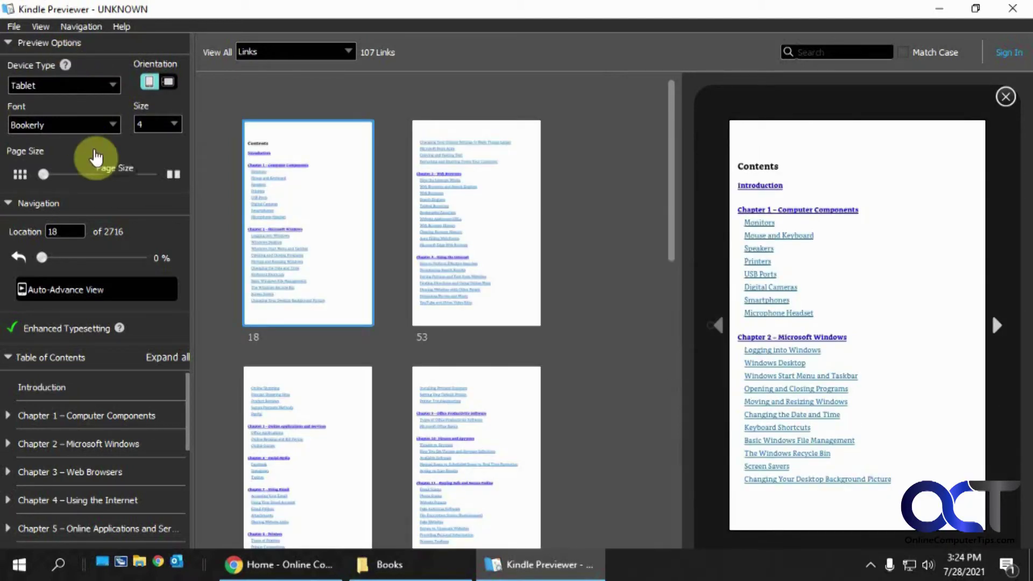
Search the book's text for the word 'virus'.
{"action": "left_click", "coordinate": [864, 51]}
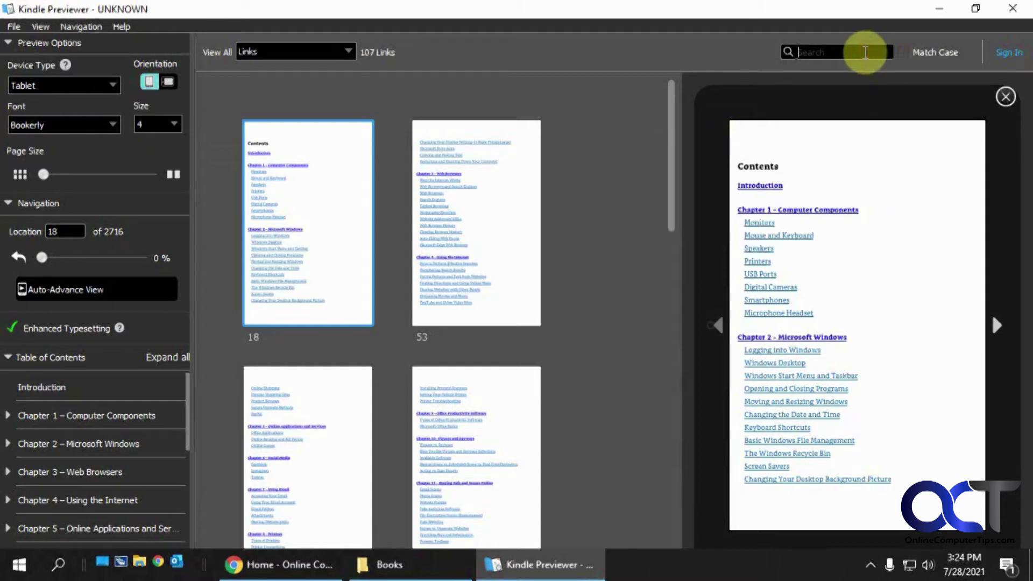
{"action": "type", "text": "virus"}
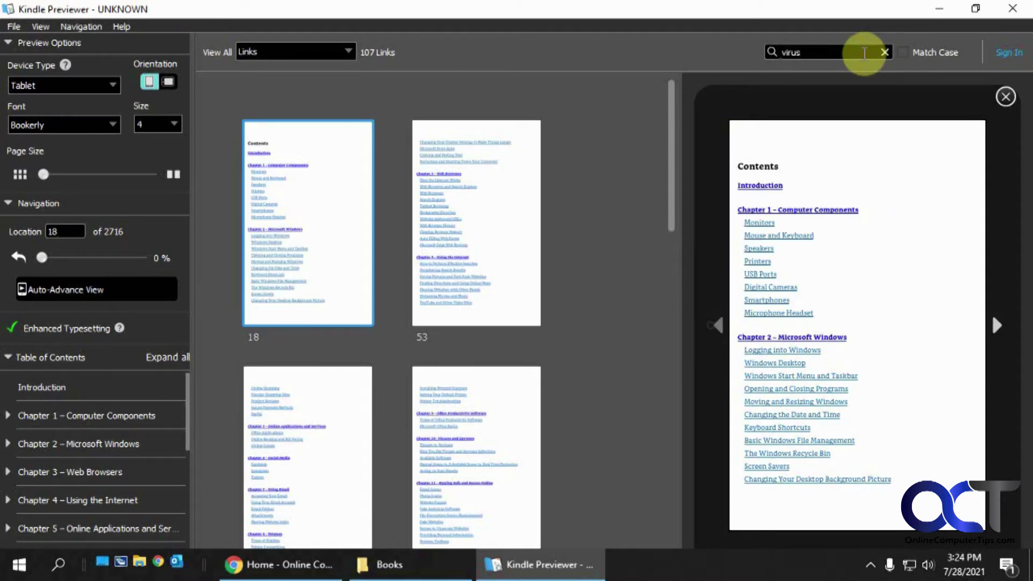
{"action": "key", "text": "Return"}
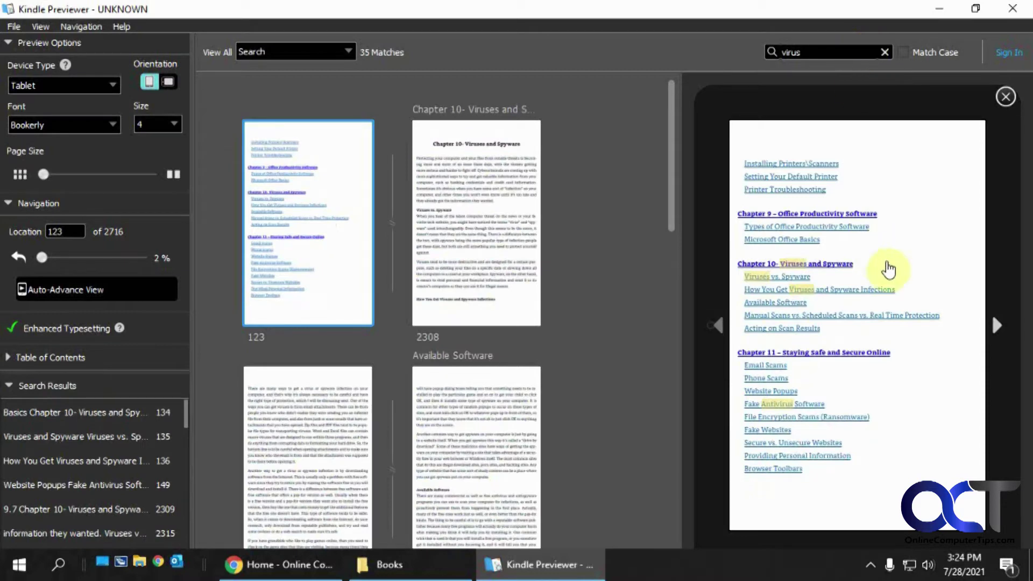
Step through three 'virus' matches, then clear the search to return to the Contents page.
{"action": "left_click", "coordinate": [997, 327]}
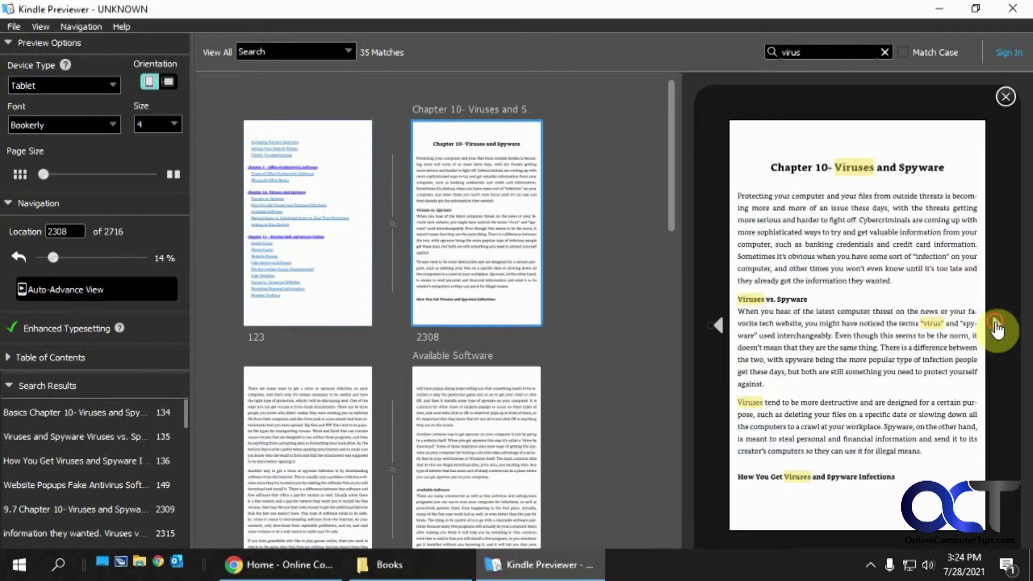
{"action": "left_click", "coordinate": [997, 327]}
{"action": "left_click", "coordinate": [997, 329]}
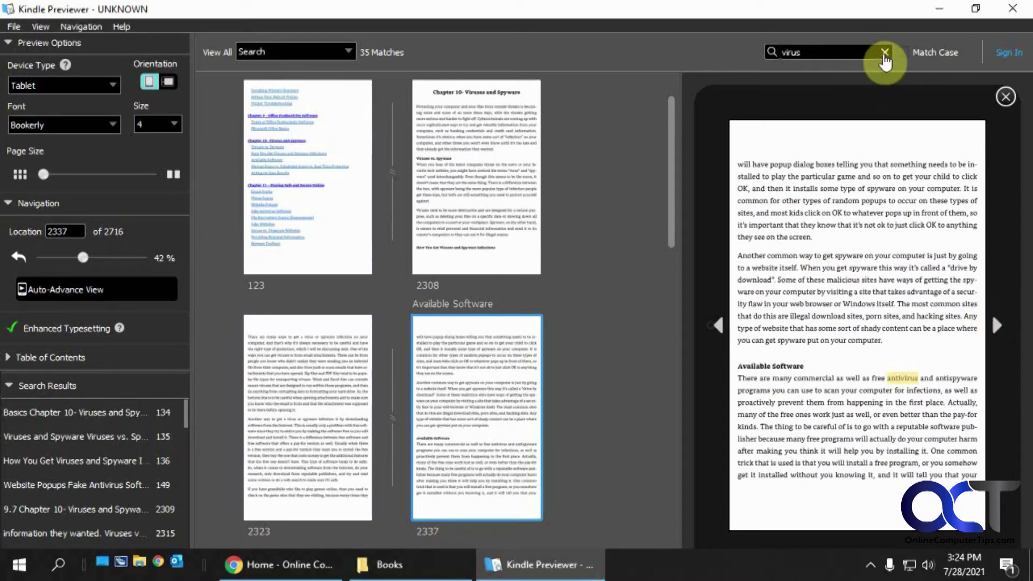
{"action": "left_click", "coordinate": [885, 54]}
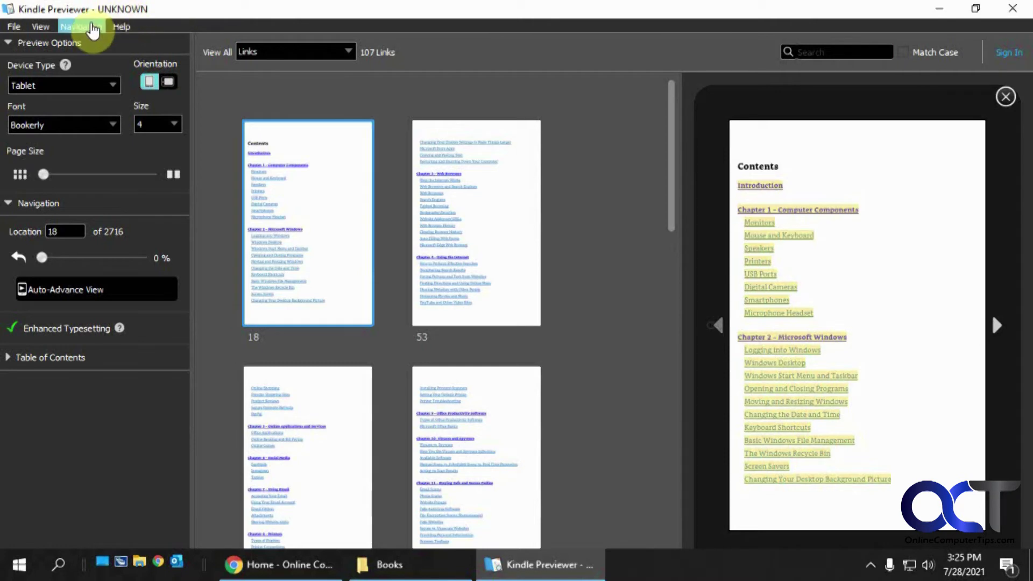
{"action": "left_click", "coordinate": [92, 28]}
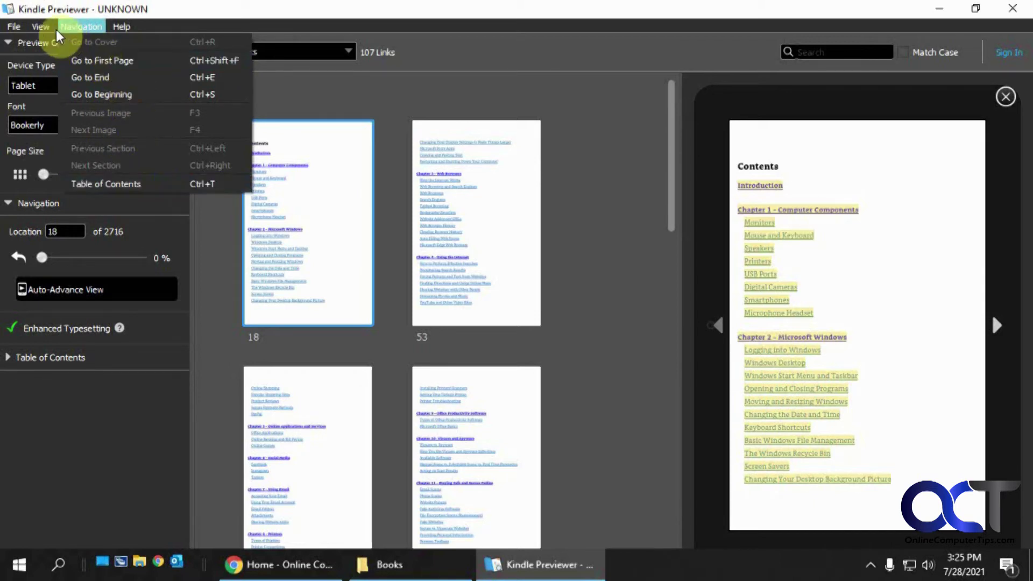
Choose View > Conversion Log to open the book's conversion log in Excel.
{"action": "mouse_move", "coordinate": [44, 26]}
{"action": "mouse_move", "coordinate": [59, 44]}
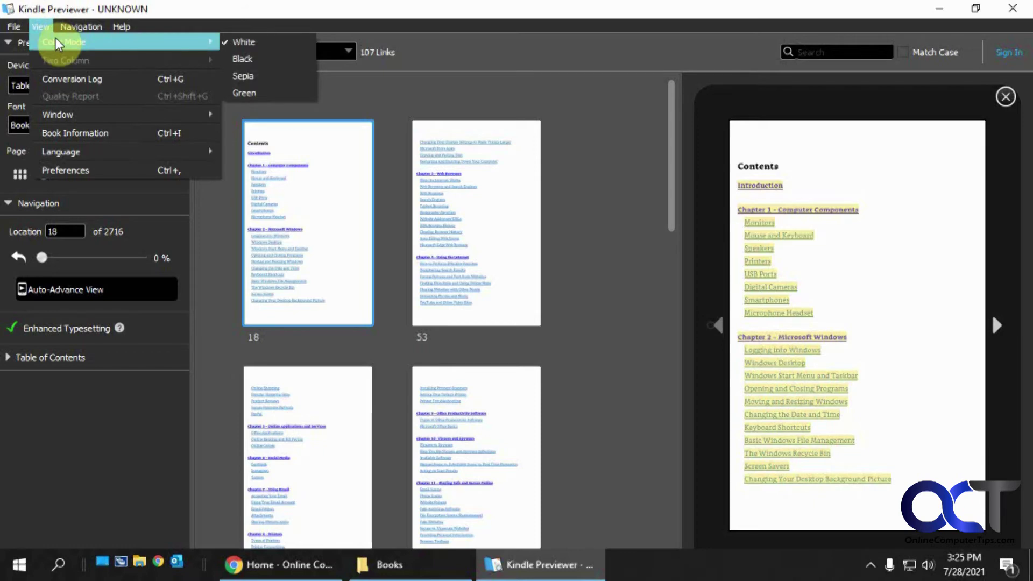
{"action": "left_click", "coordinate": [84, 84]}
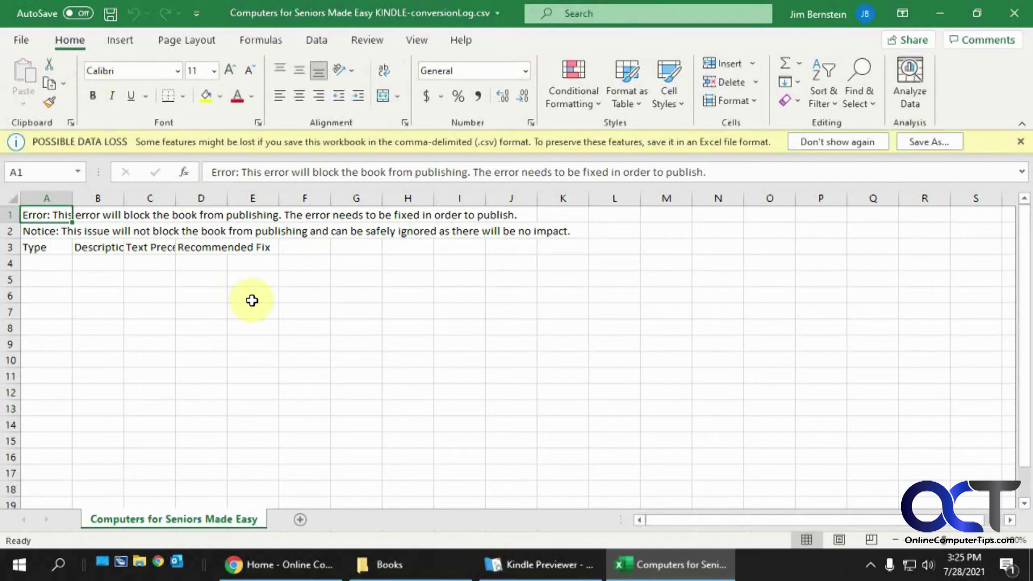
Autofit column A of the conversion log and bring up the Books folder.
{"action": "double_click", "coordinate": [72, 198]}
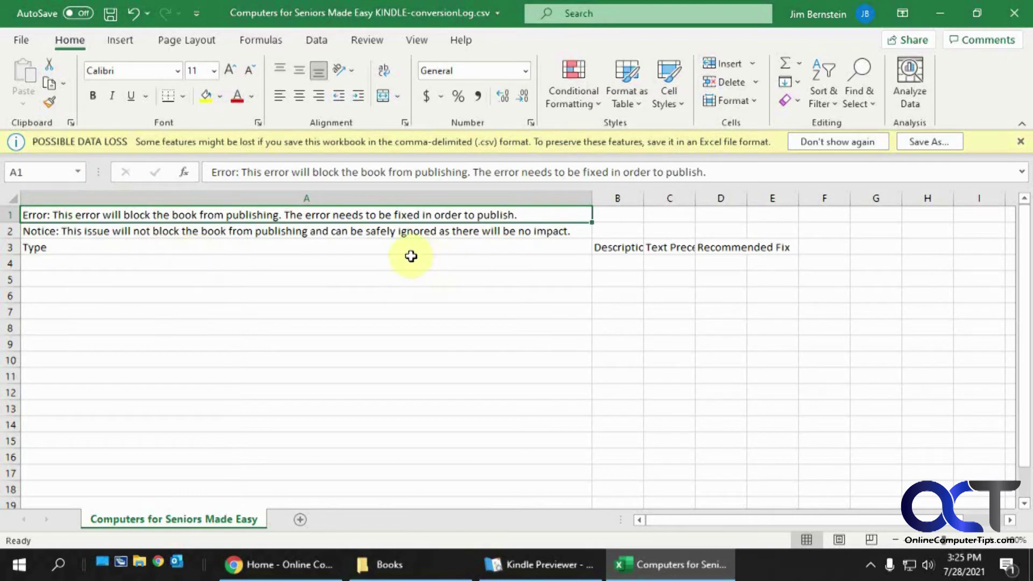
{"action": "left_click", "coordinate": [430, 570]}
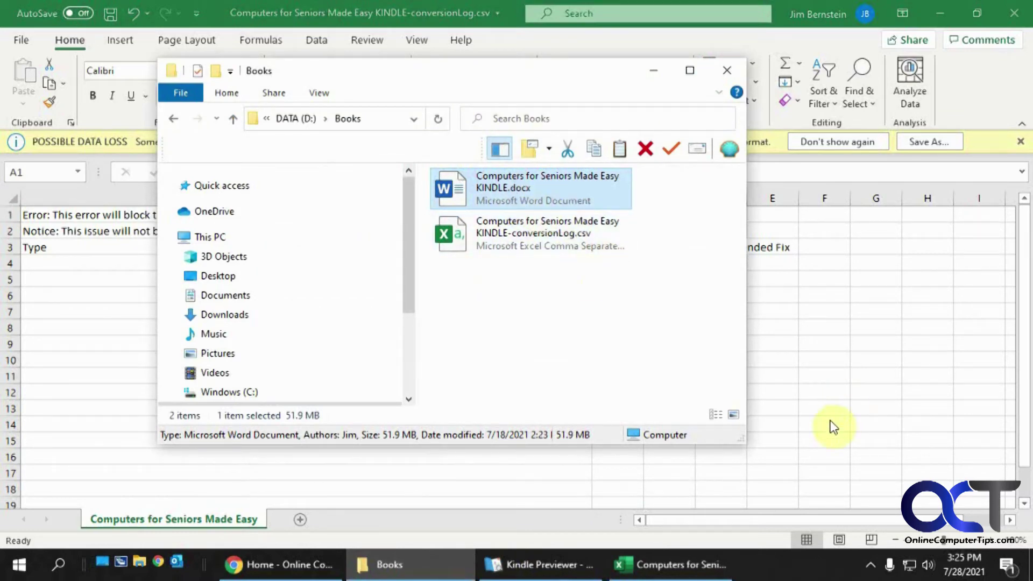
{"action": "left_click", "coordinate": [538, 565]}
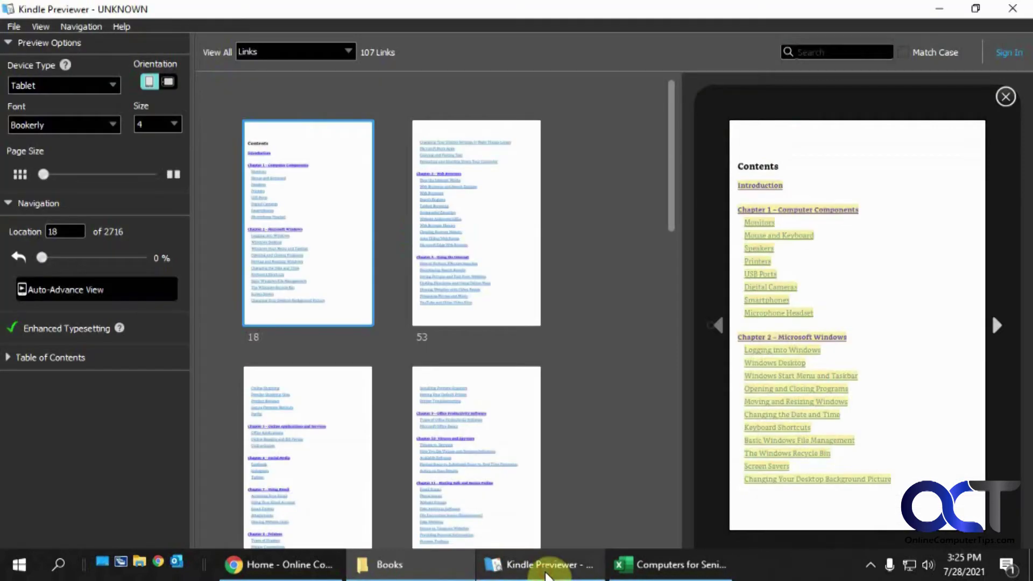
{"action": "left_click", "coordinate": [76, 27]}
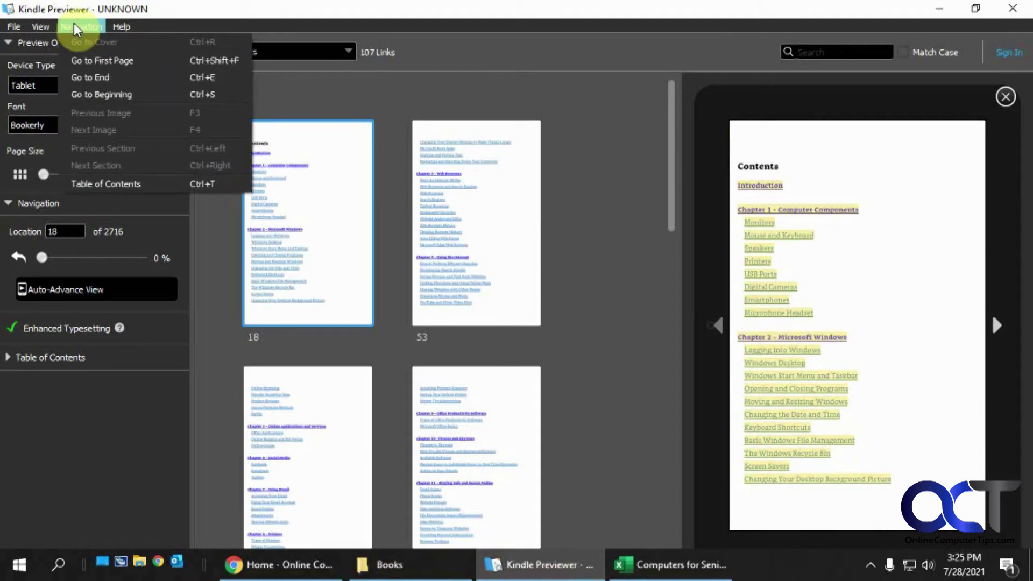
{"action": "mouse_move", "coordinate": [43, 30]}
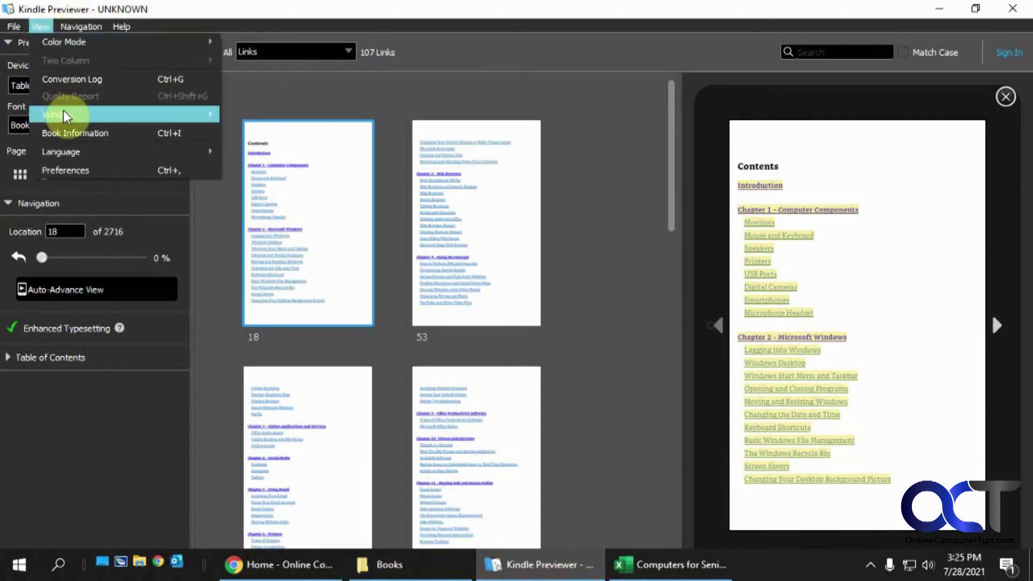
{"action": "mouse_move", "coordinate": [63, 115]}
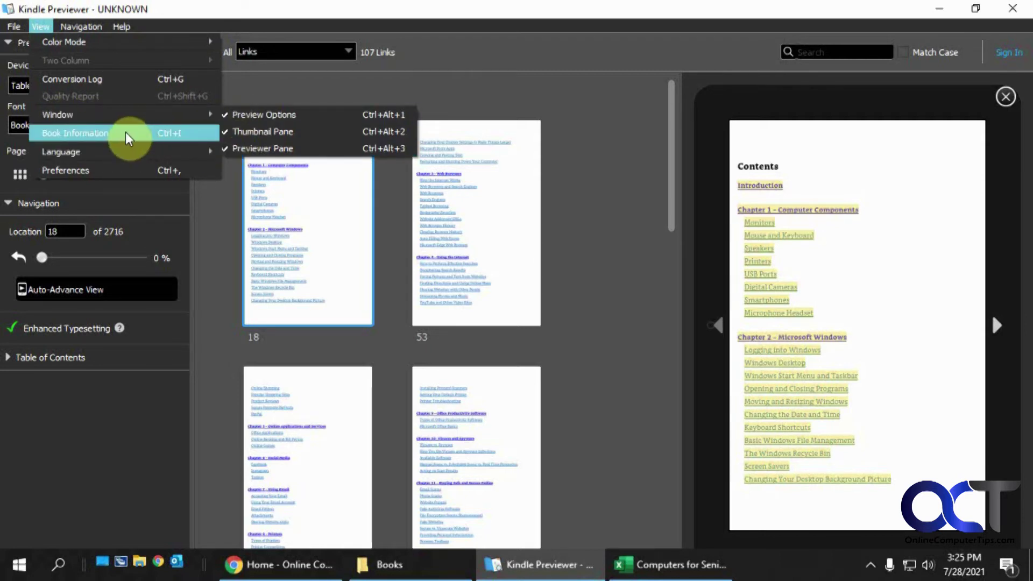
{"action": "left_click", "coordinate": [122, 170]}
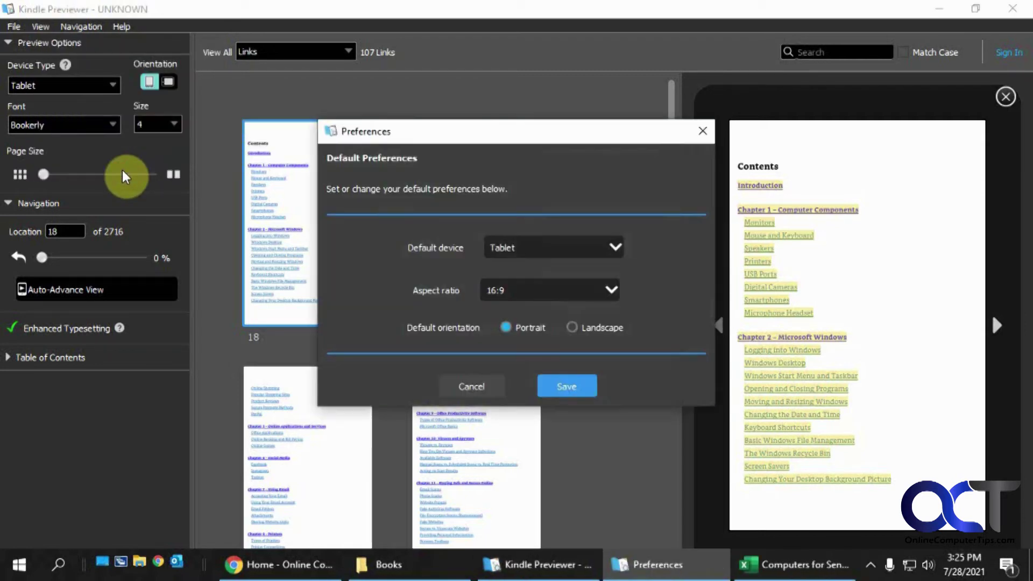
{"action": "left_click", "coordinate": [576, 249]}
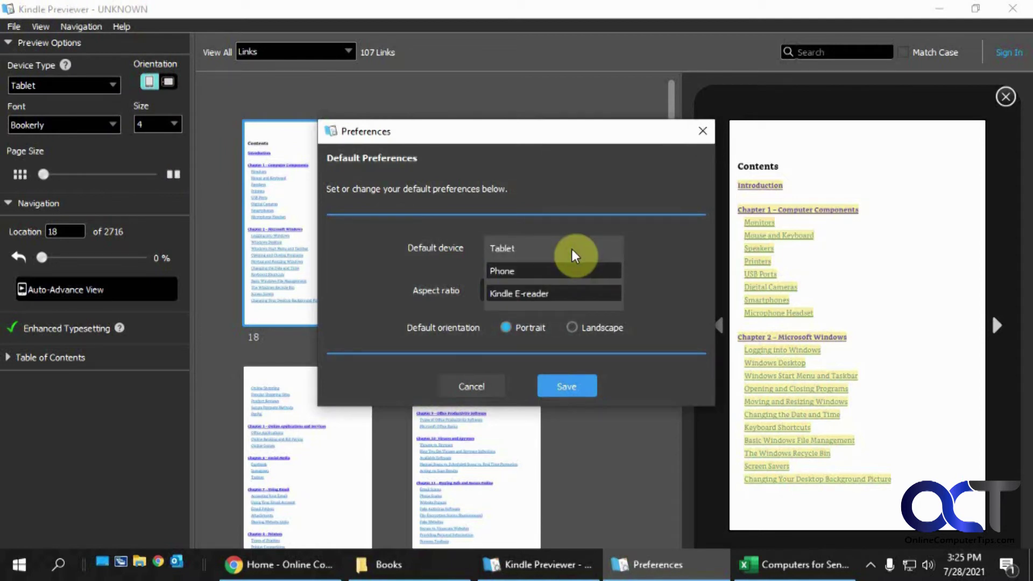
{"action": "left_click", "coordinate": [592, 193]}
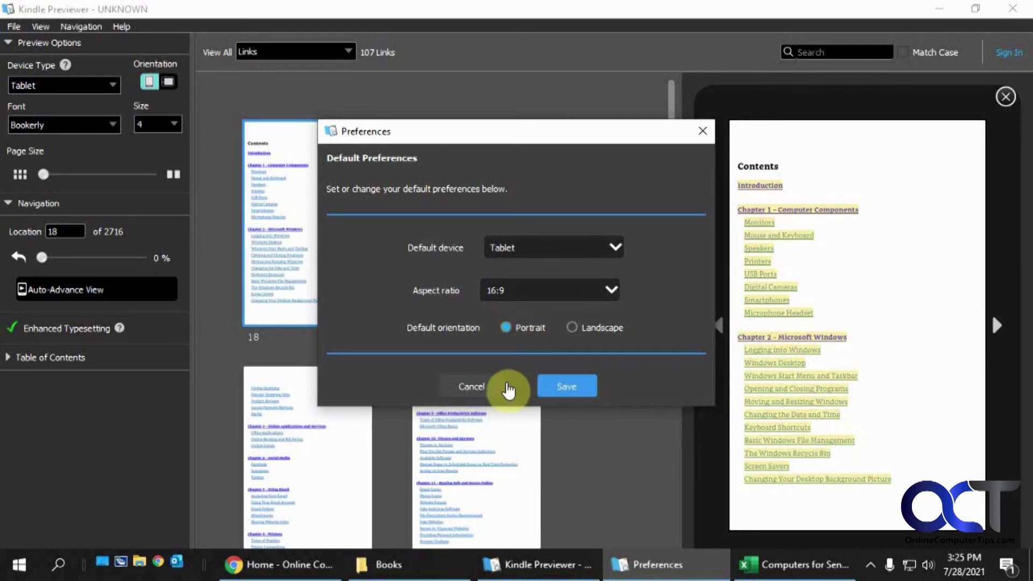
{"action": "left_click", "coordinate": [473, 387]}
Run File > Run Quality Checks (beta) and open the report of its 6 issues.
{"action": "left_click", "coordinate": [42, 27]}
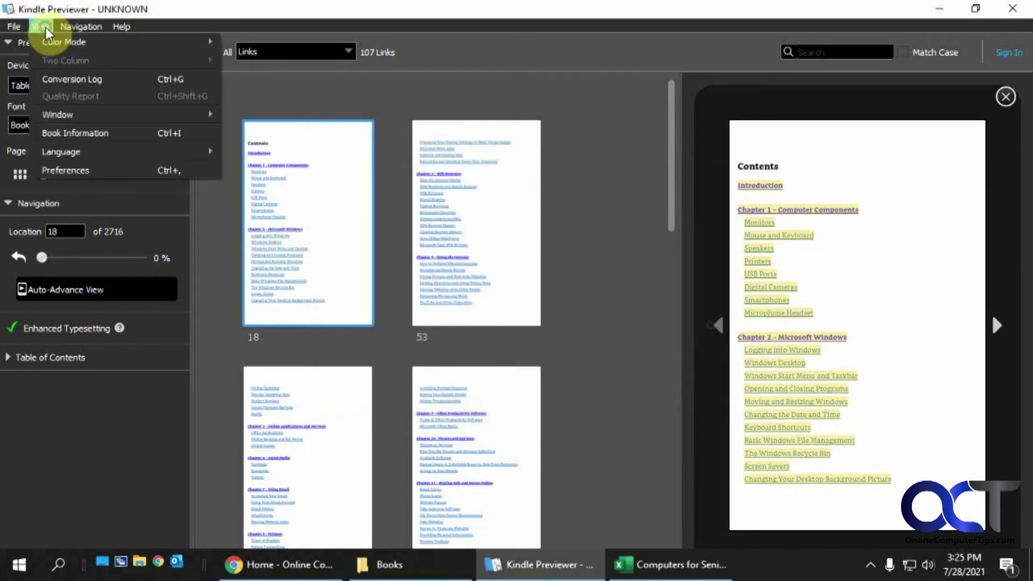
{"action": "mouse_move", "coordinate": [20, 27]}
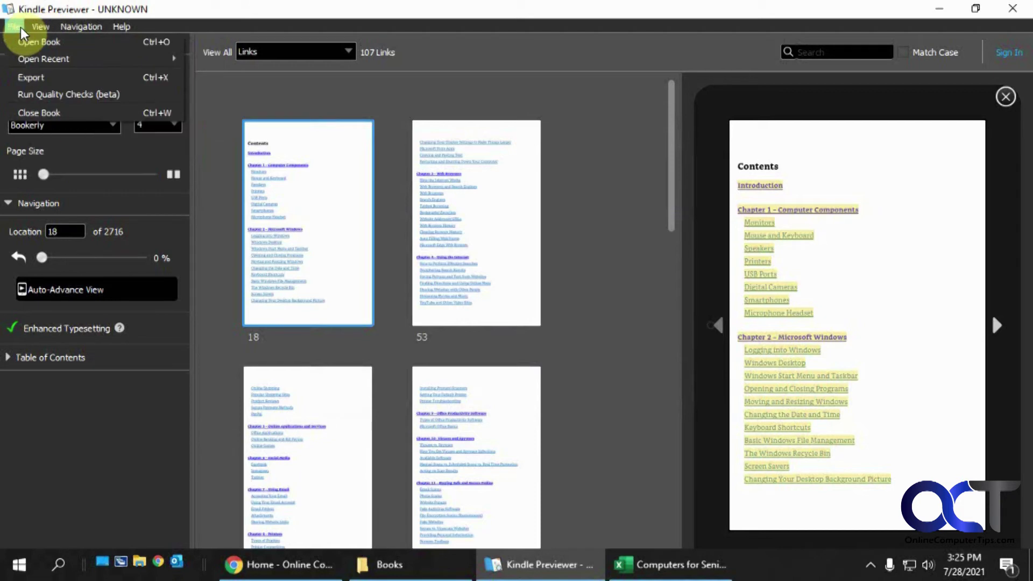
{"action": "left_click", "coordinate": [47, 96]}
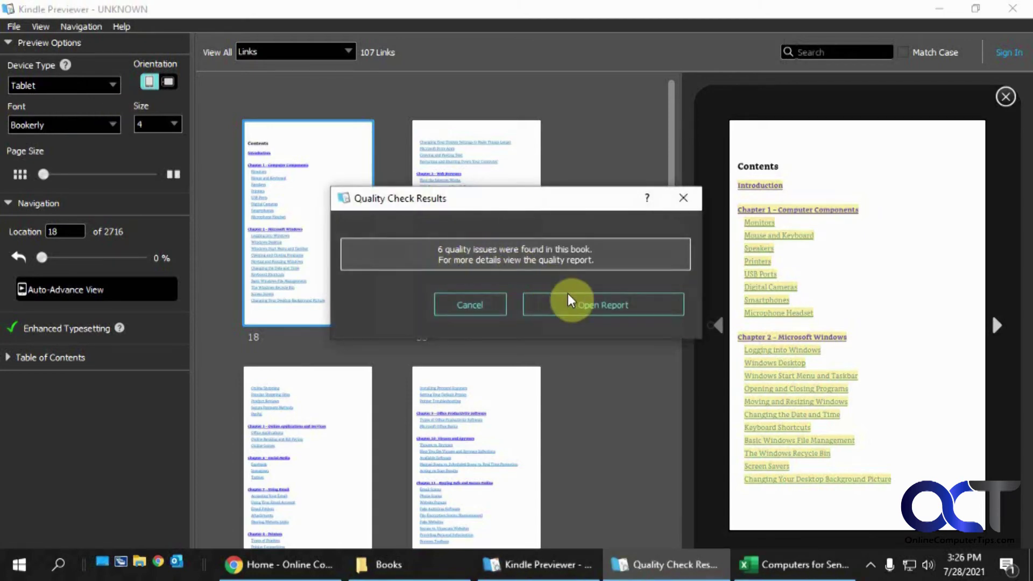
{"action": "left_click", "coordinate": [574, 307]}
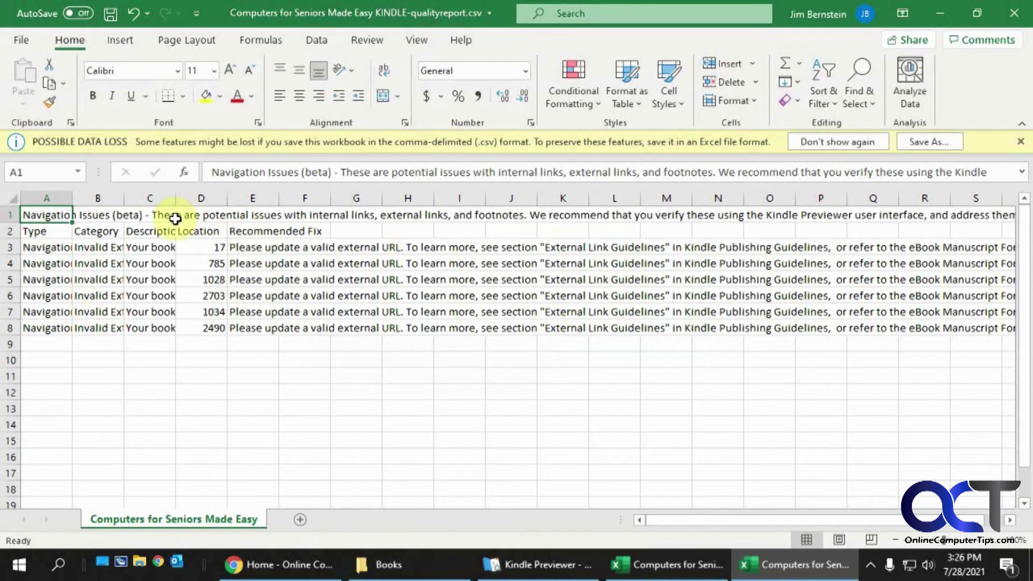
Autofit column B to show 'Invalid External Link', then return to Kindle Previewer.
{"action": "double_click", "coordinate": [123, 199]}
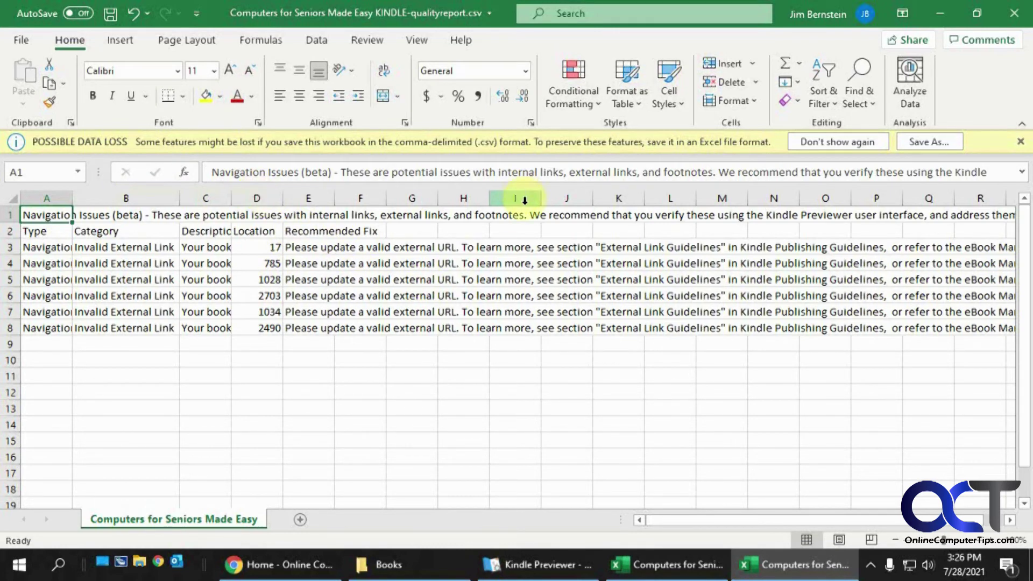
{"action": "left_click", "coordinate": [437, 573]}
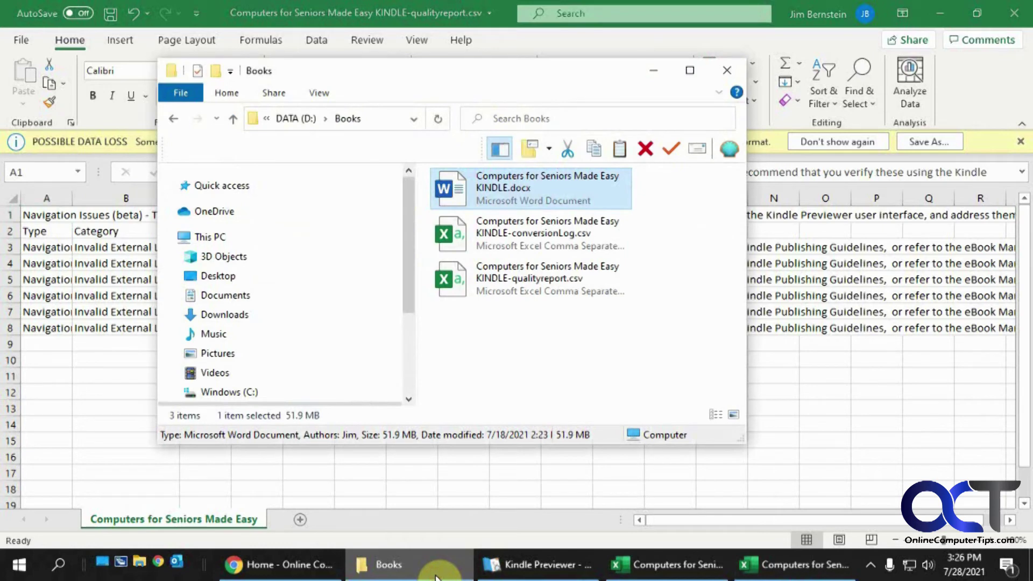
{"action": "left_click", "coordinate": [404, 563]}
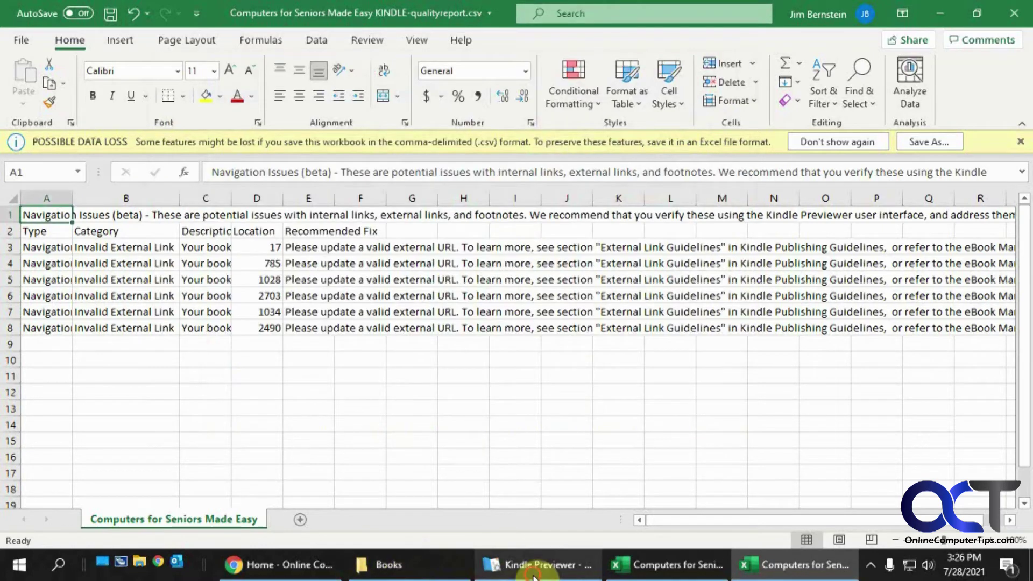
{"action": "left_click", "coordinate": [533, 575]}
{"action": "left_click", "coordinate": [18, 28]}
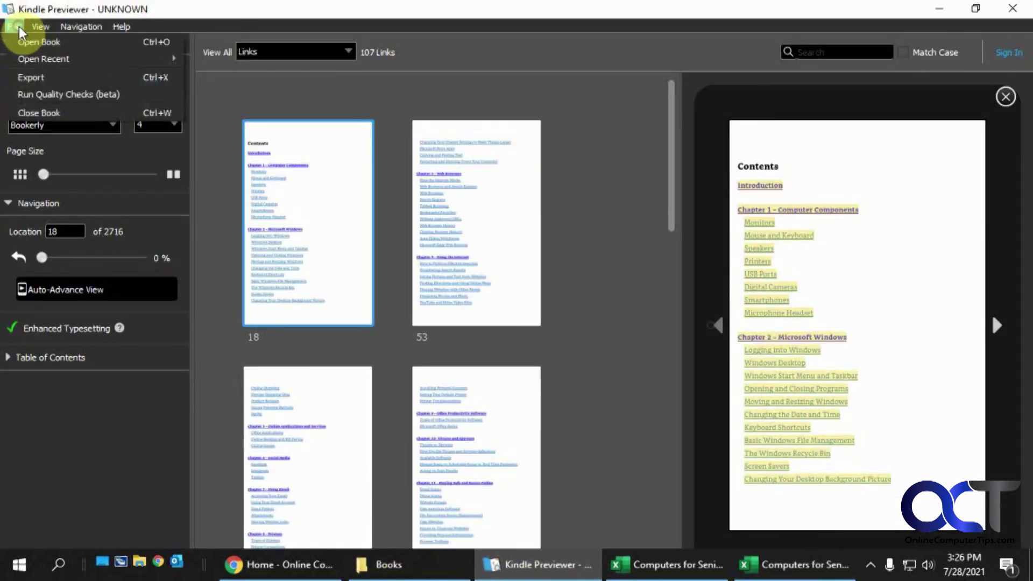
{"action": "left_click", "coordinate": [32, 76]}
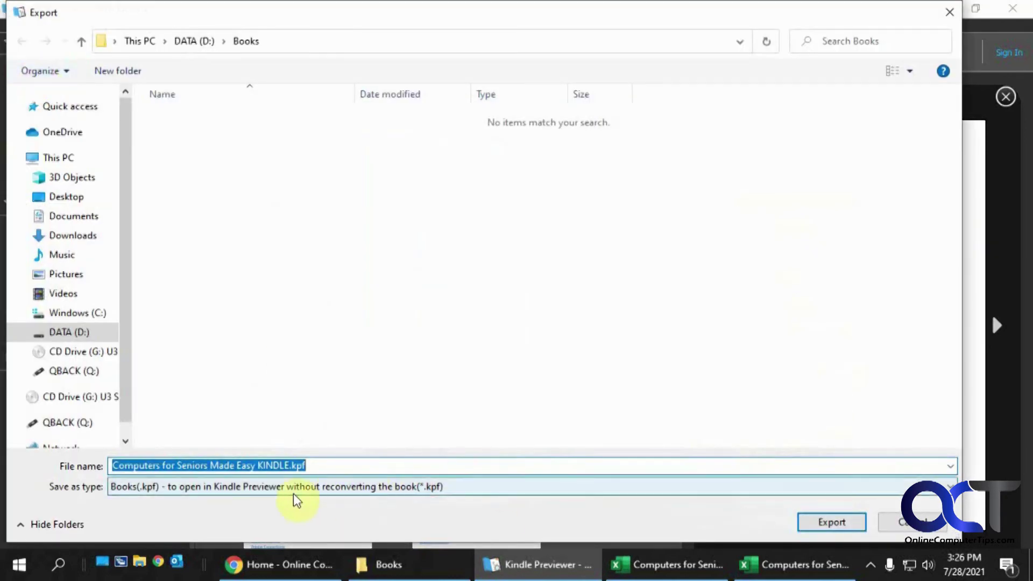
{"action": "left_click", "coordinate": [425, 489]}
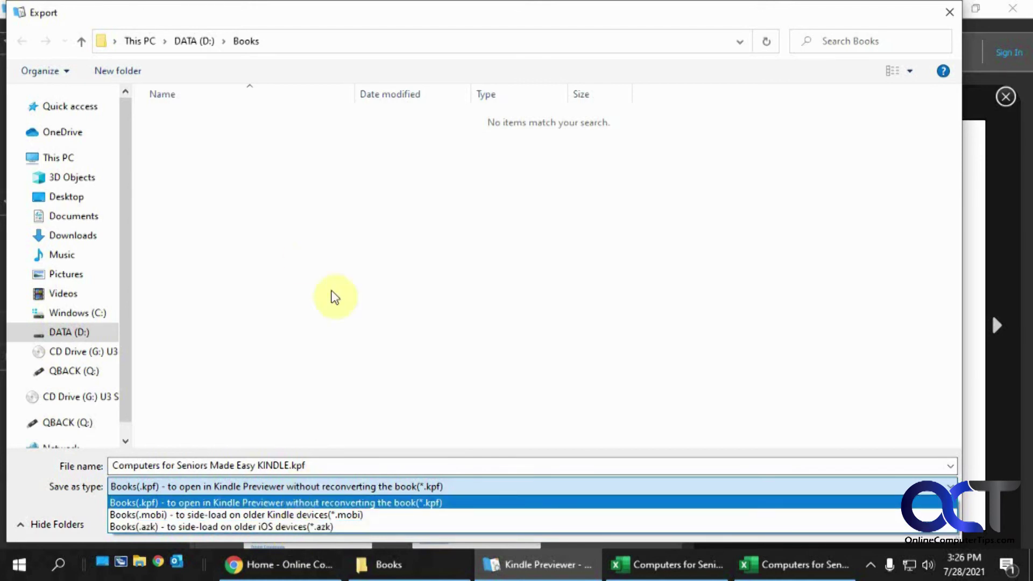
{"action": "left_click", "coordinate": [916, 503]}
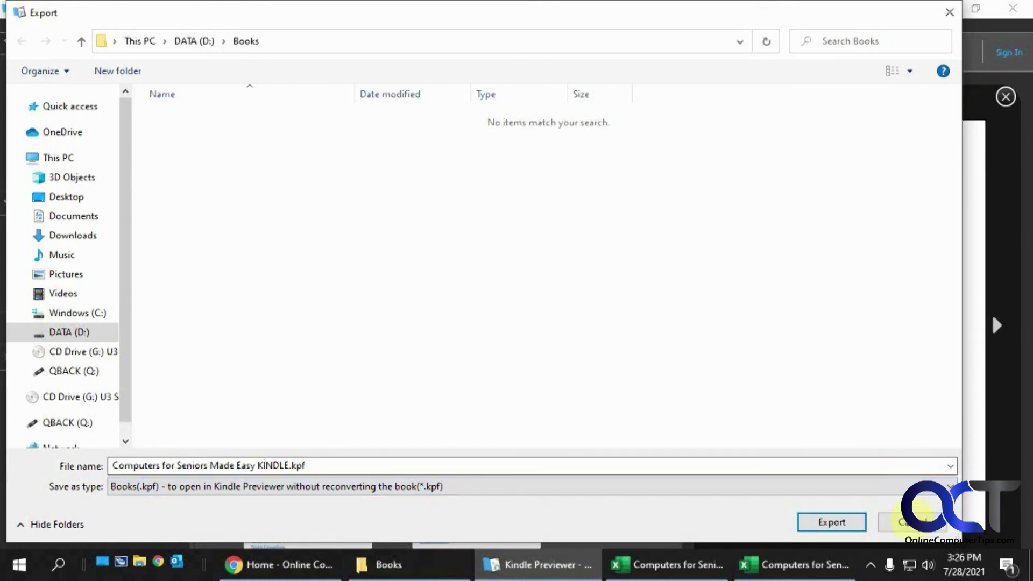
{"action": "left_click", "coordinate": [913, 522]}
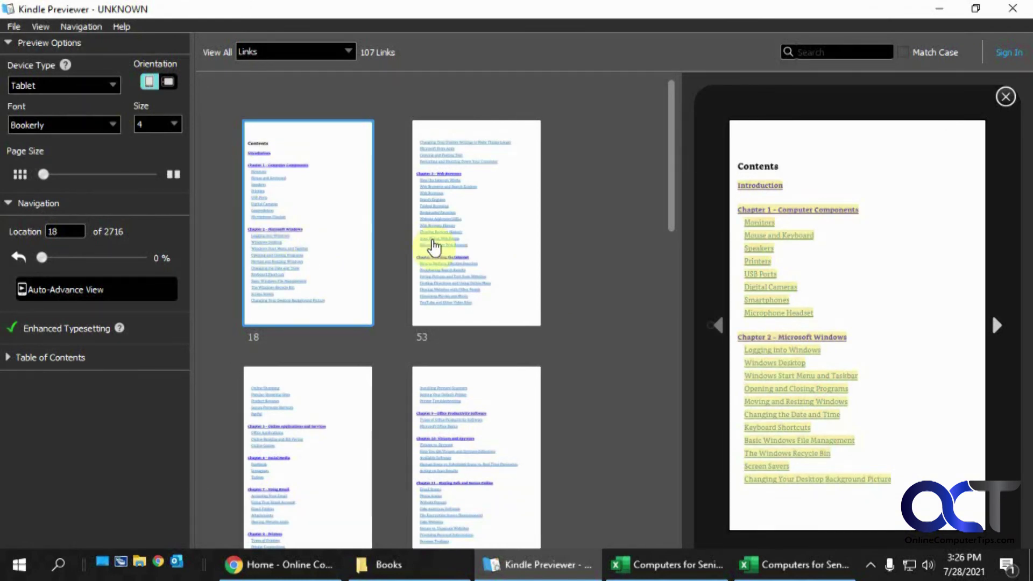
Switch the thumbnail view from Links to Pages, keeping Bookerly as the reading font.
{"action": "scroll", "coordinate": [431, 243], "scroll_direction": "down", "scroll_amount": 20}
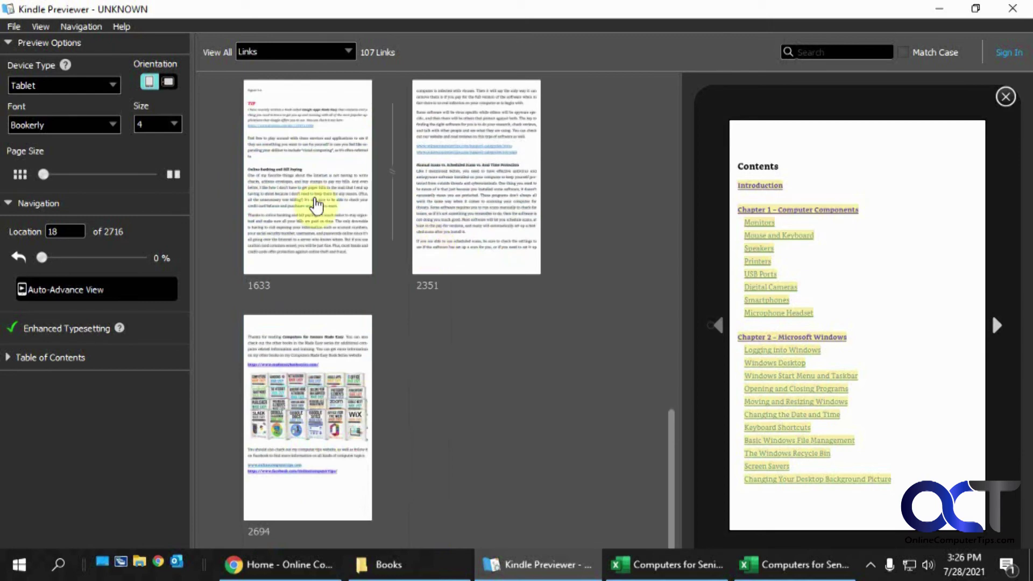
{"action": "left_click", "coordinate": [348, 52]}
{"action": "left_click", "coordinate": [295, 10]}
{"action": "scroll", "coordinate": [546, 343], "scroll_direction": "down", "scroll_amount": 6}
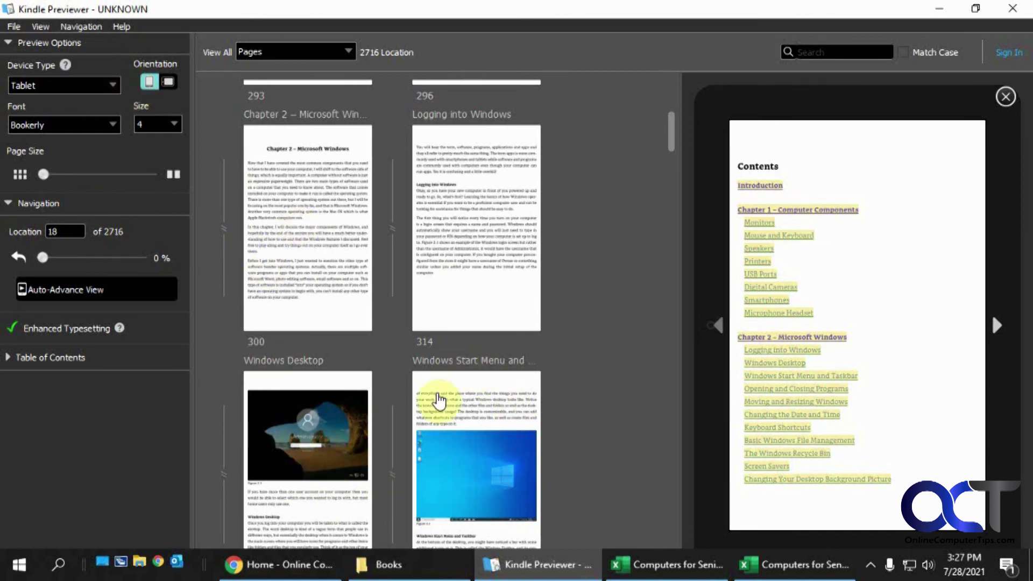
{"action": "scroll", "coordinate": [325, 350], "scroll_direction": "down", "scroll_amount": 3}
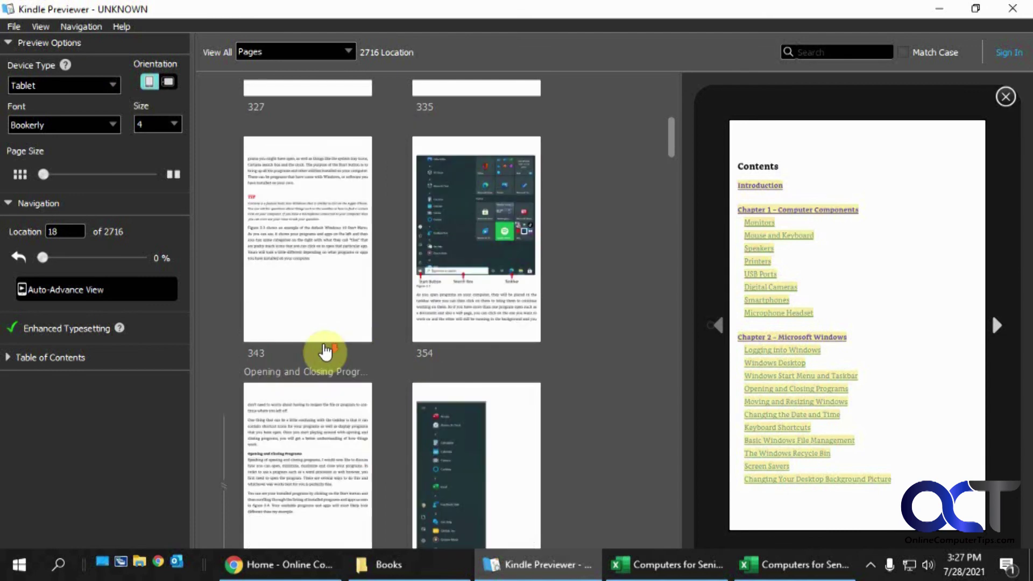
{"action": "left_click", "coordinate": [113, 125]}
{"action": "left_click", "coordinate": [113, 124]}
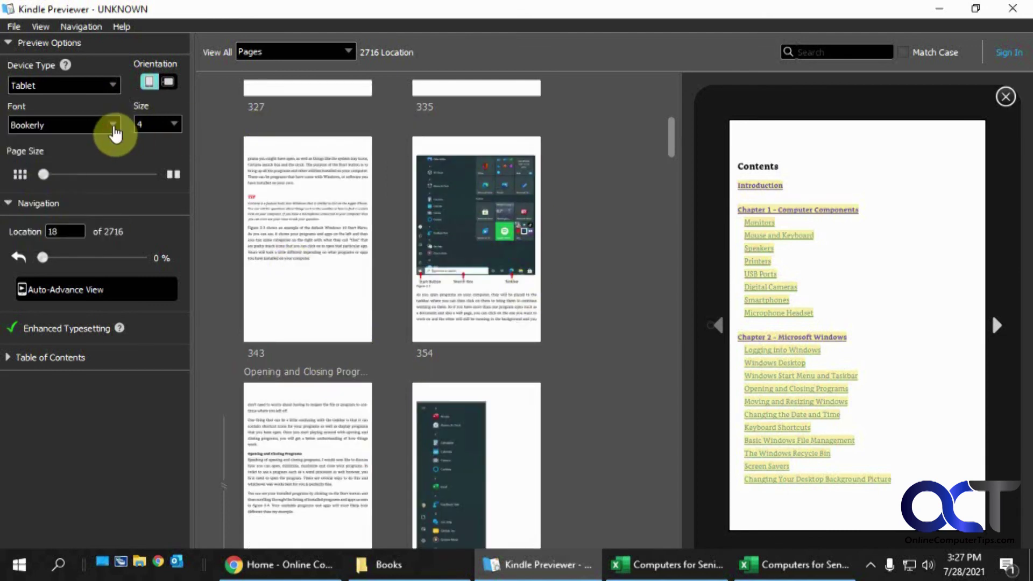